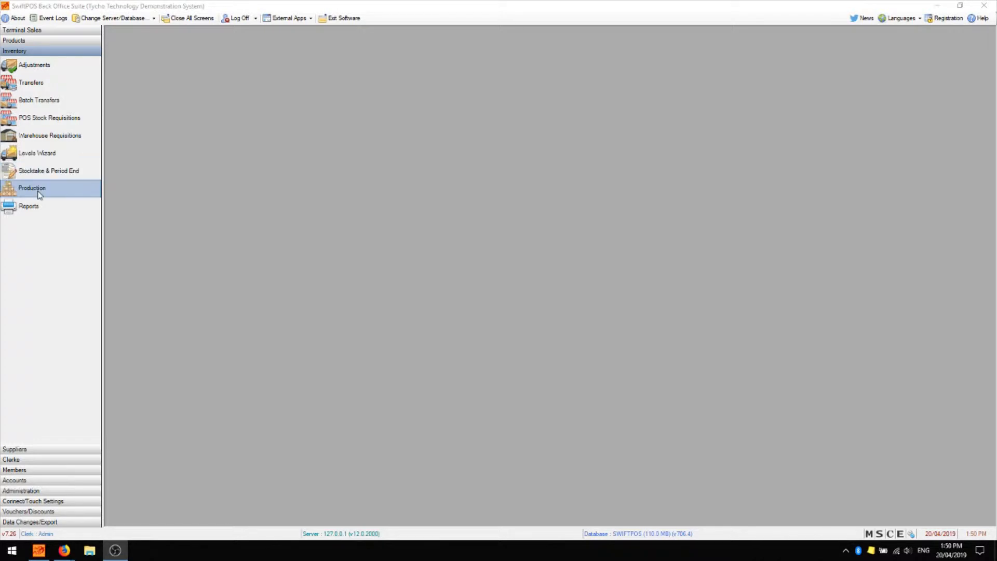
Open the inventory Production screen, and list only products of type Production Item in the product records.
click(39, 193)
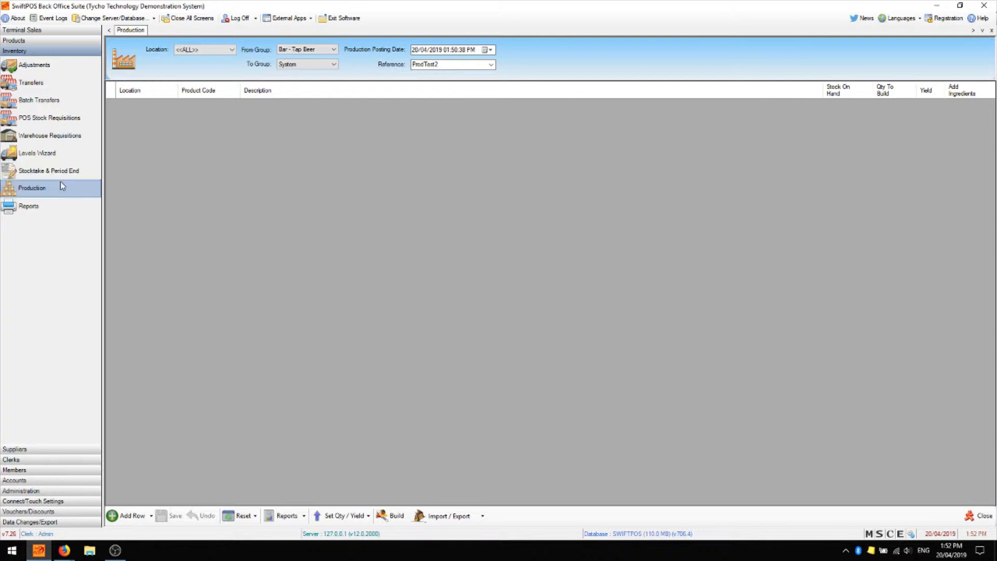
click(70, 42)
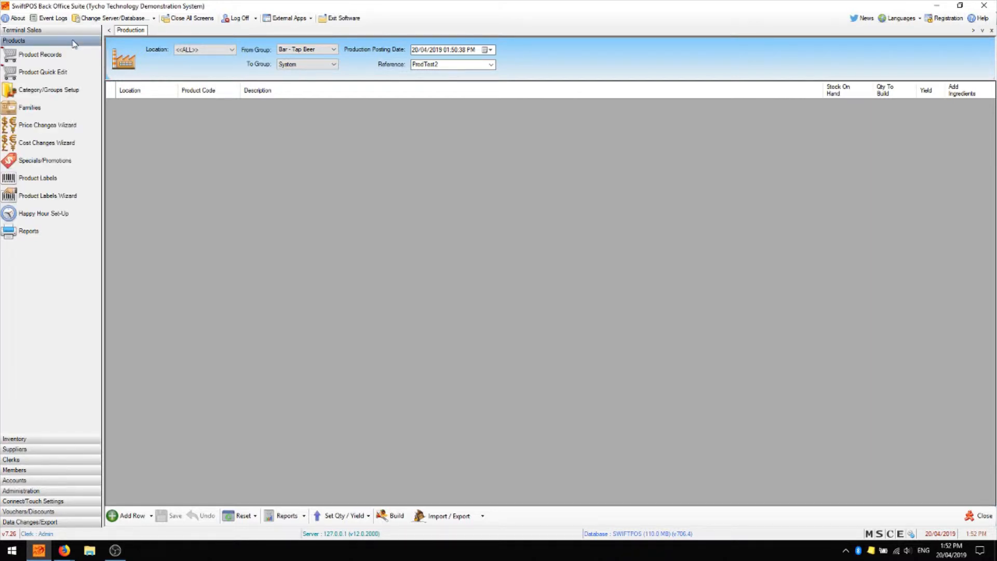
click(51, 58)
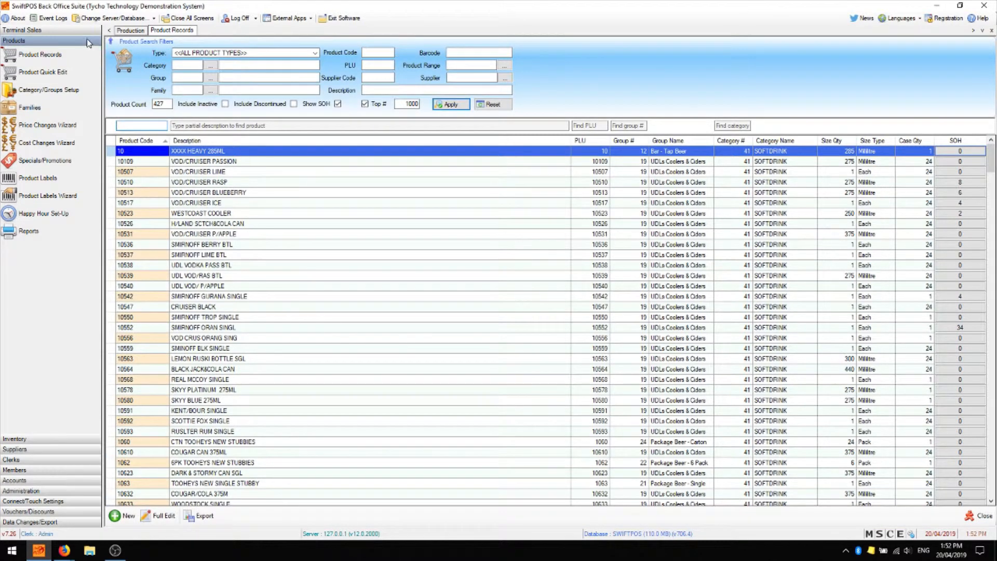
click(295, 51)
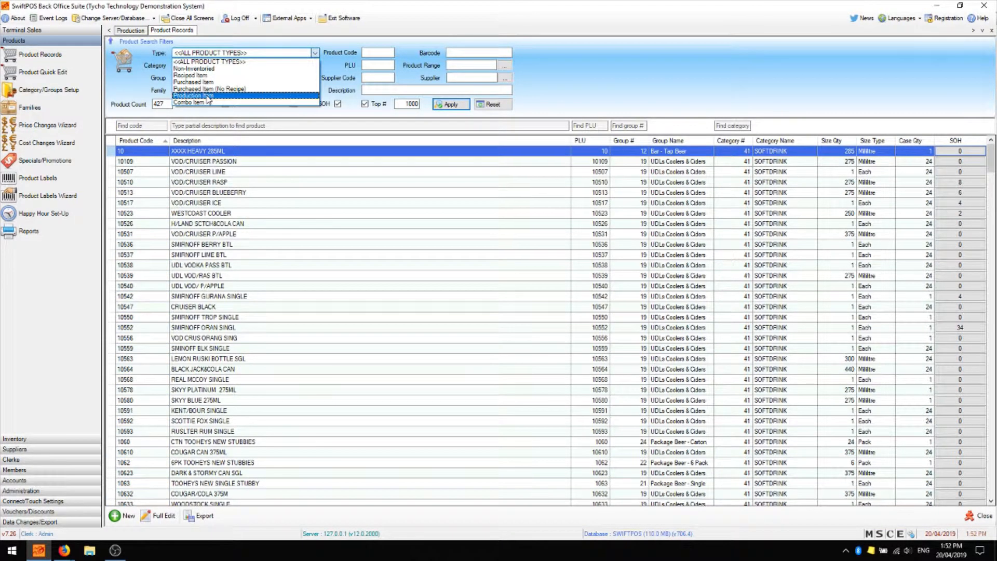
click(208, 96)
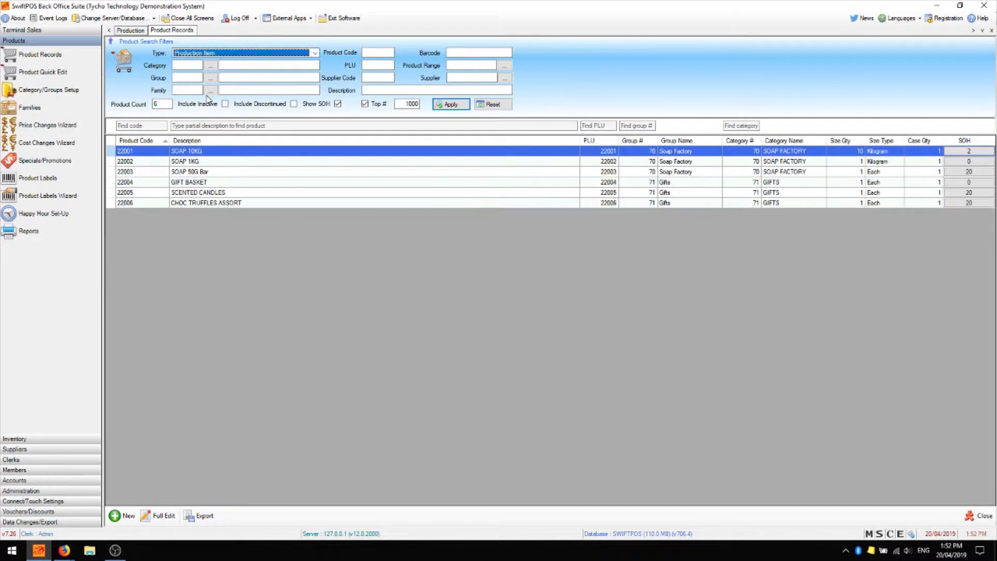
Review the size, cost and stock on hand in the full records of SOAP 10KG and SOAP 50G Bar.
click(145, 151)
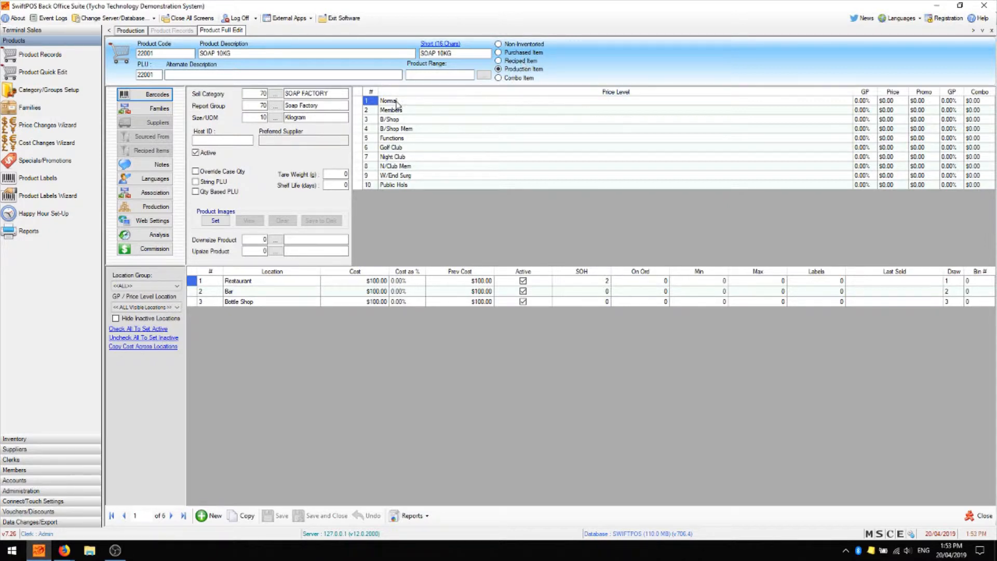
click(303, 118)
click(980, 515)
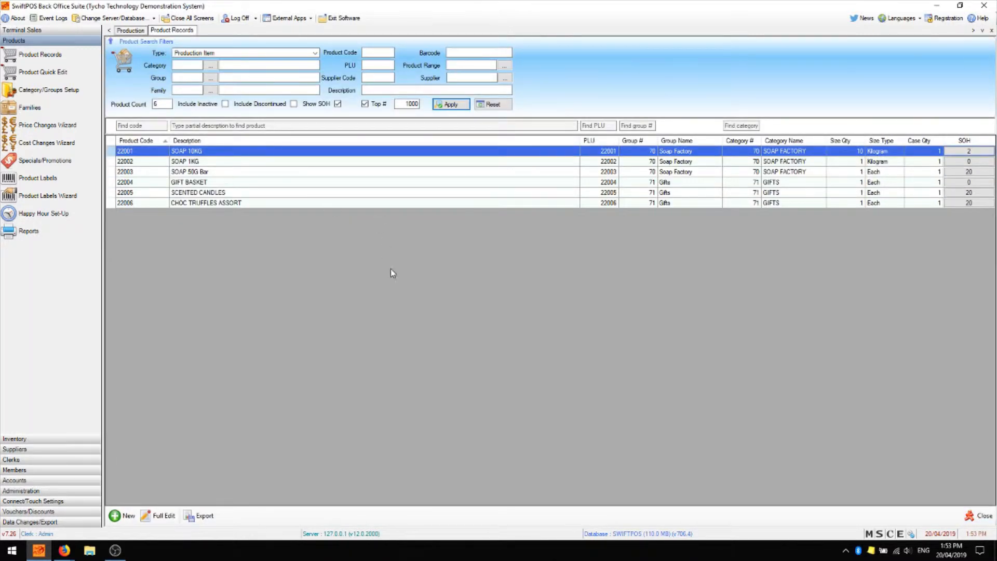
click(156, 172)
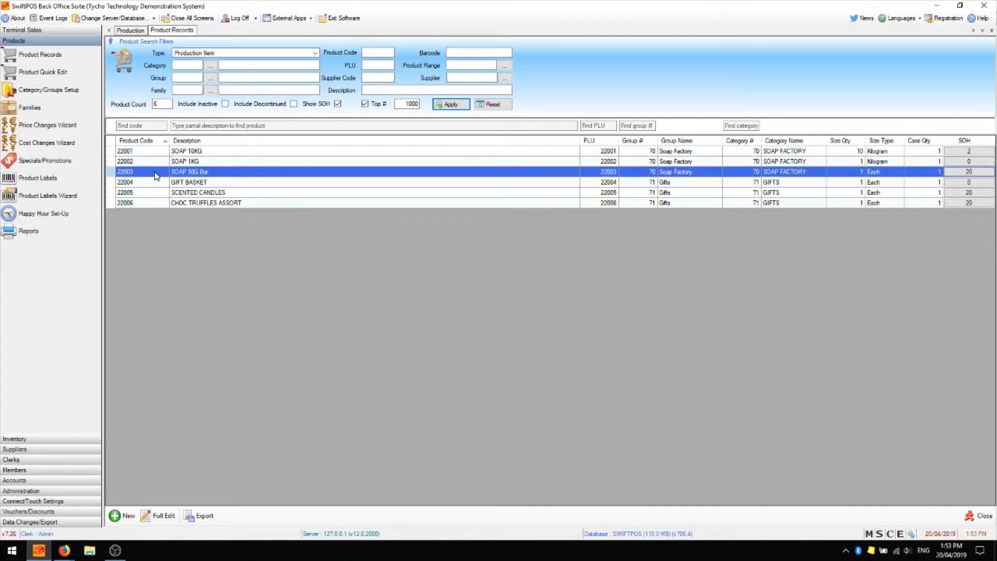
click(159, 516)
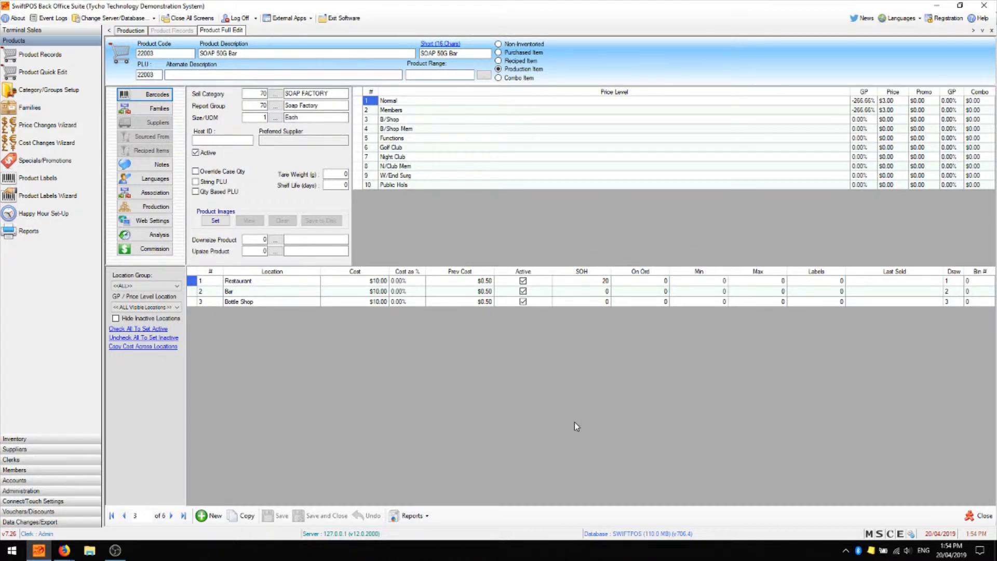
click(978, 516)
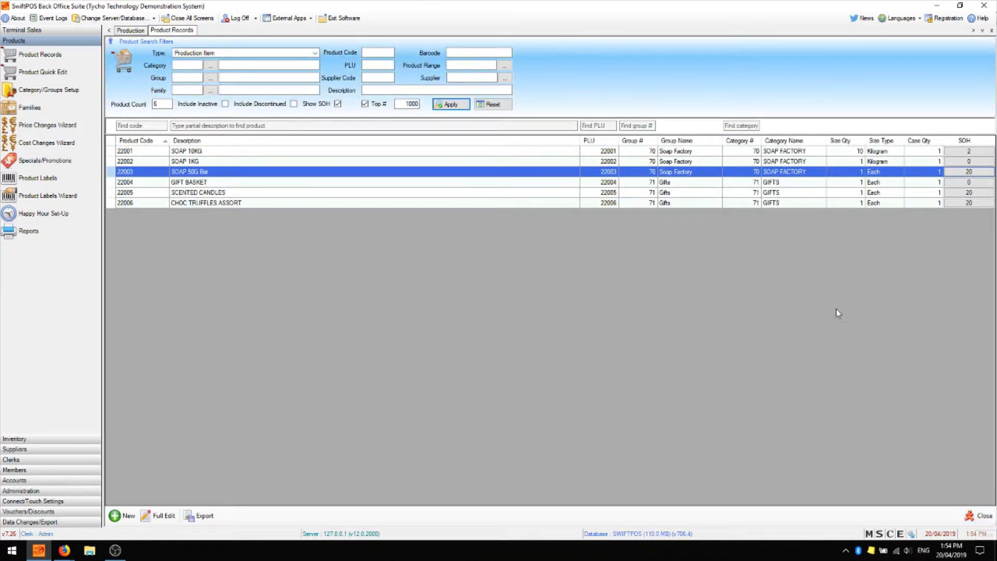
Add a row for product 22003, SOAP 50G Bar, to the production batch.
click(124, 30)
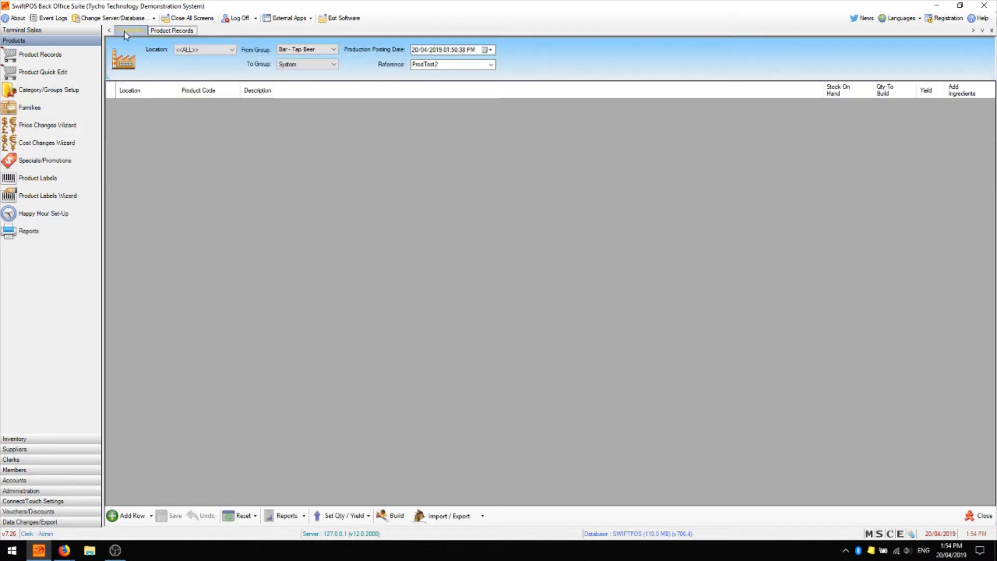
click(123, 517)
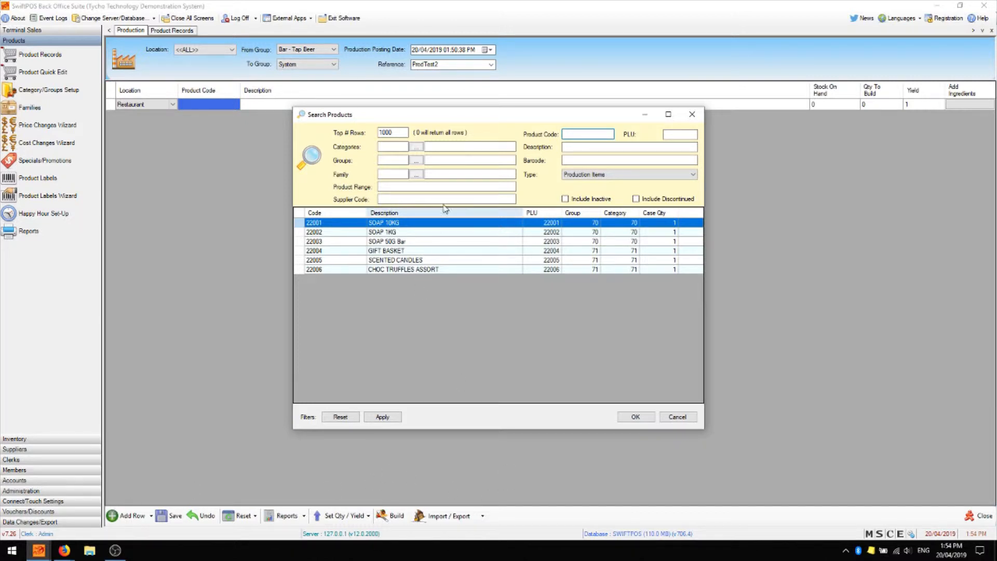
click(386, 242)
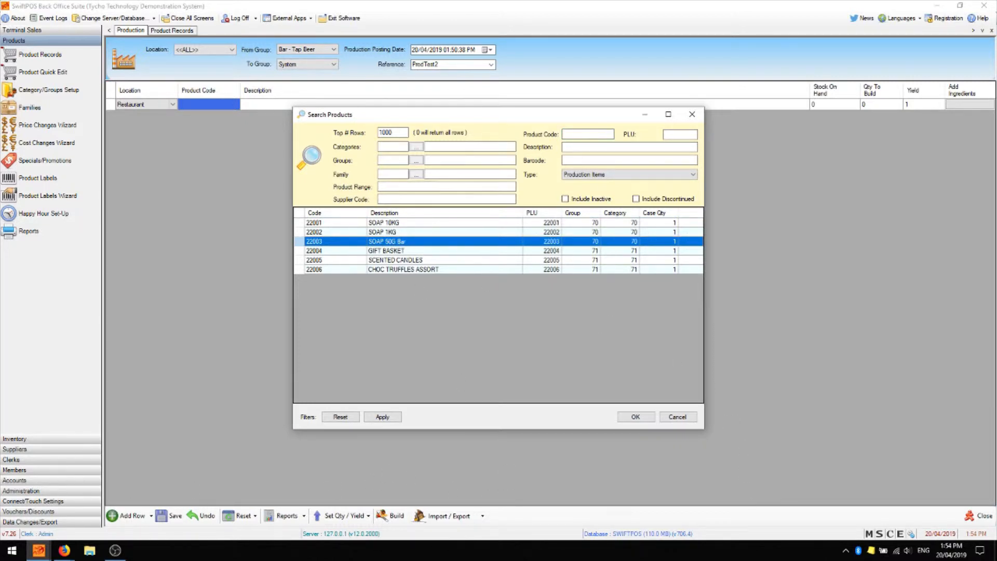
click(635, 417)
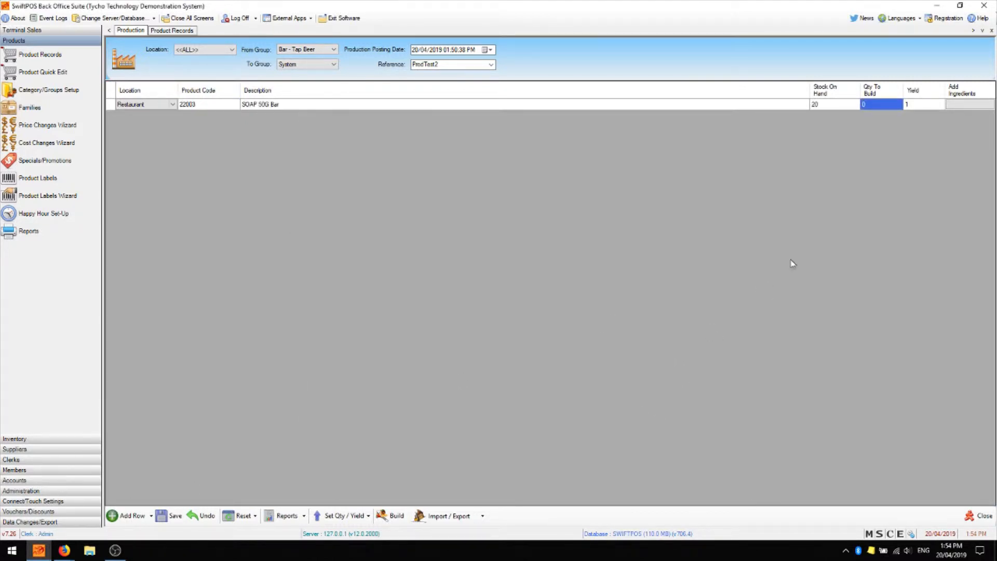
Set both the quantity to build and the yield of the SOAP 50G Bar row to 10.
click(835, 108)
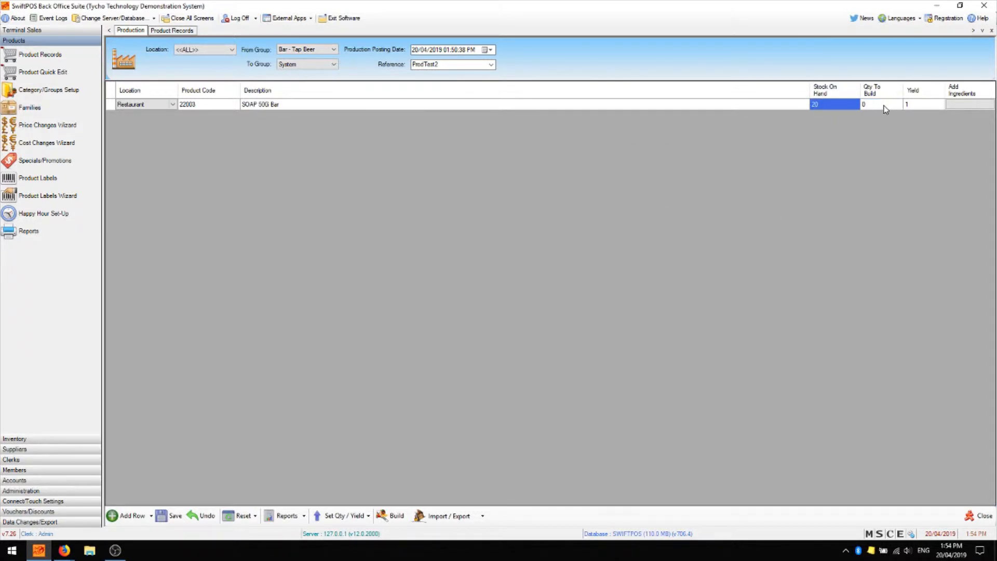
click(886, 109)
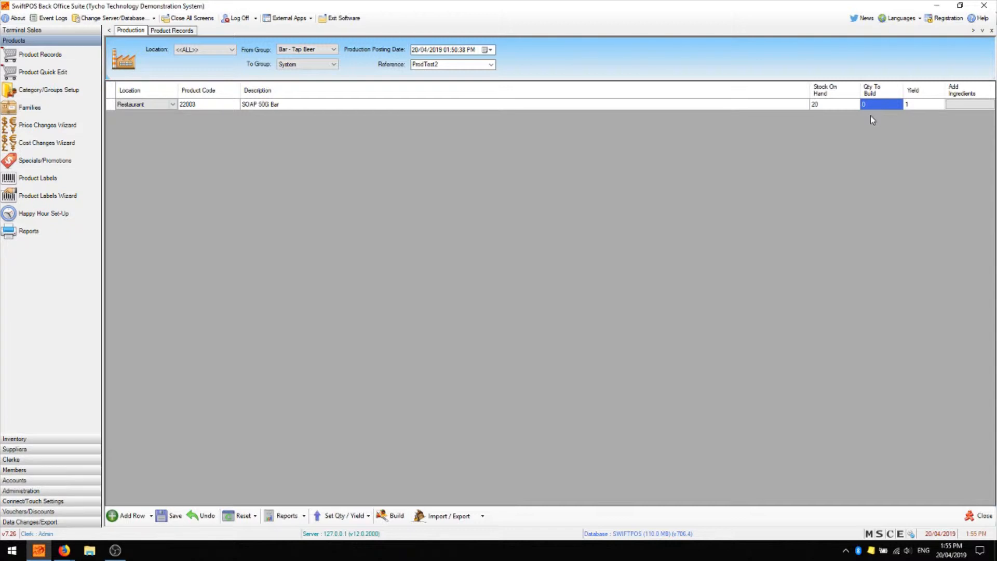
click(922, 108)
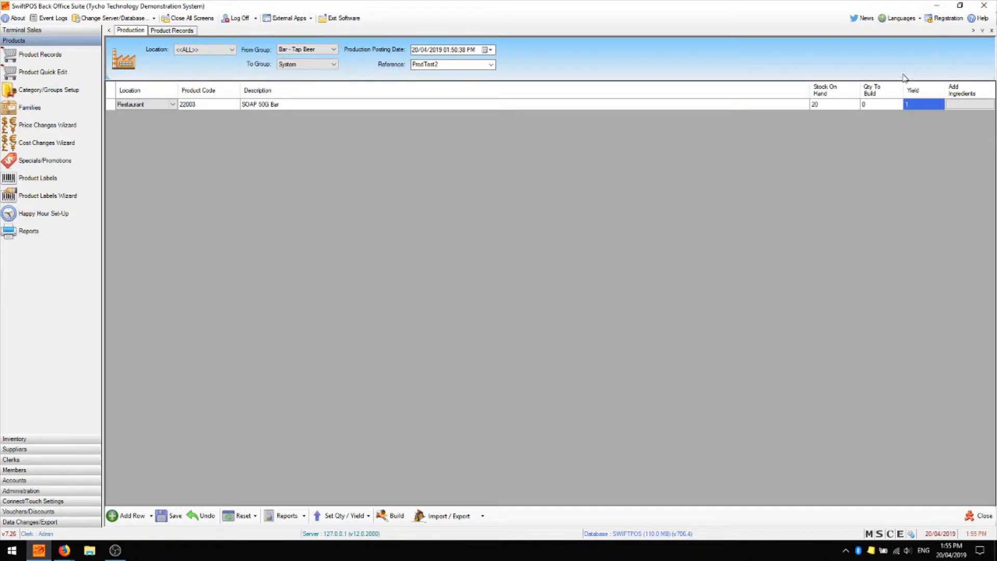
click(879, 107)
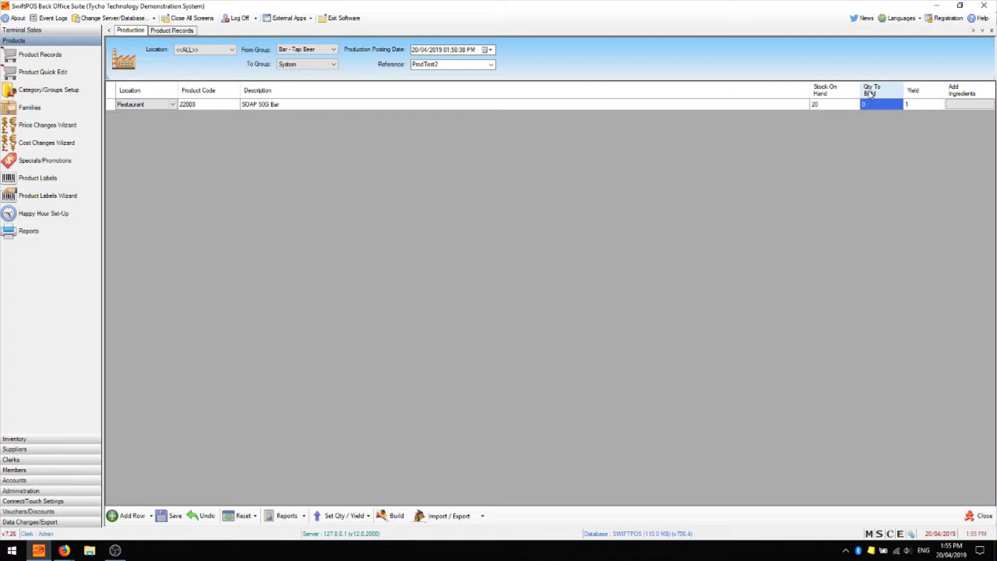
text(10)
key(Tab)
text(10)
Add the production item SOAP 10KG as an ingredient of the SOAP 50G Bar production row.
click(986, 106)
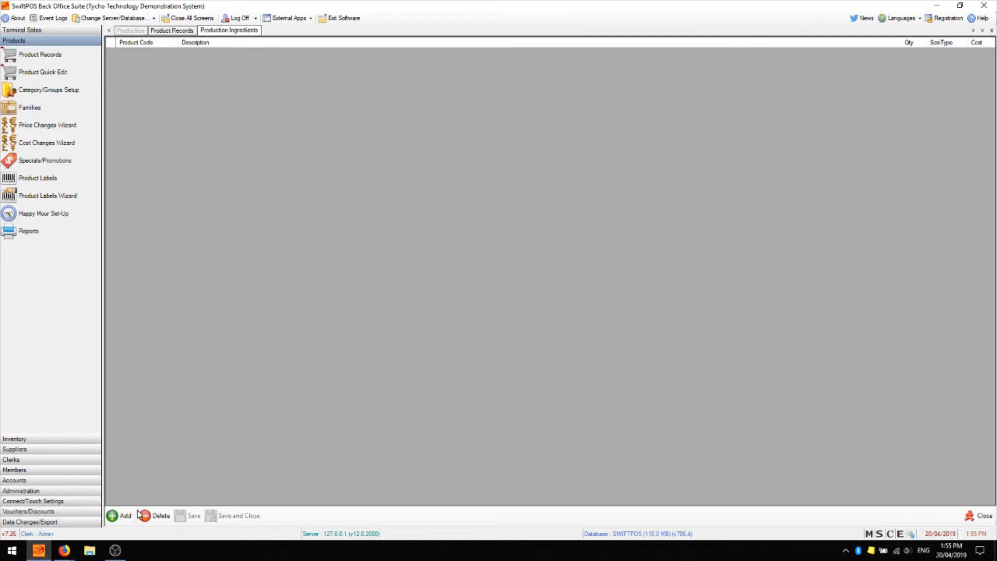
click(112, 520)
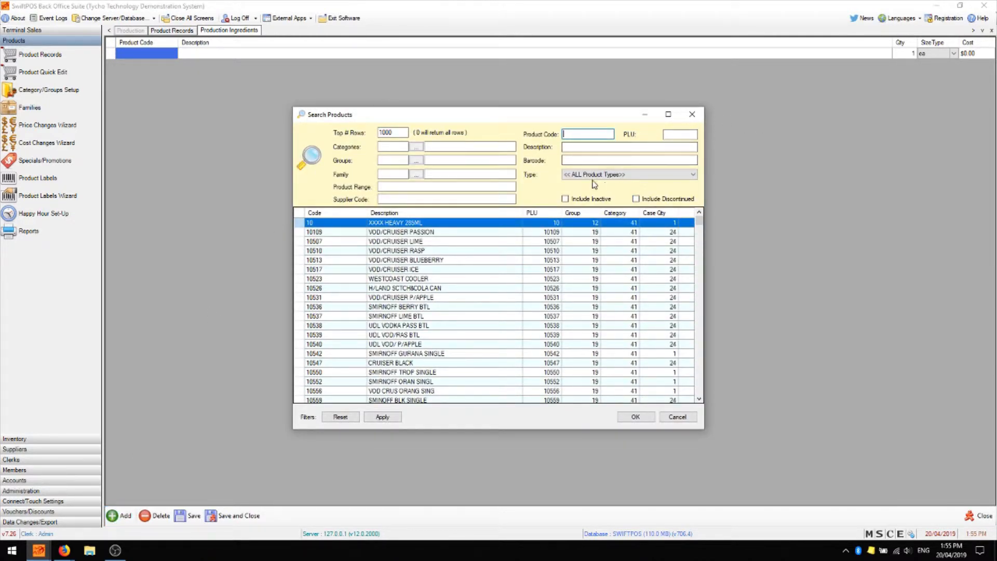
click(618, 175)
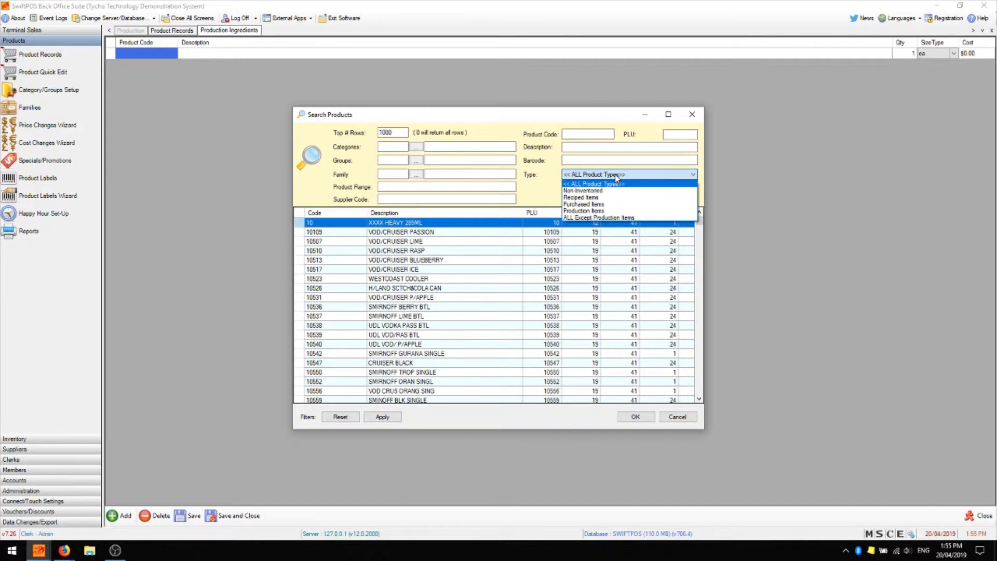
click(621, 211)
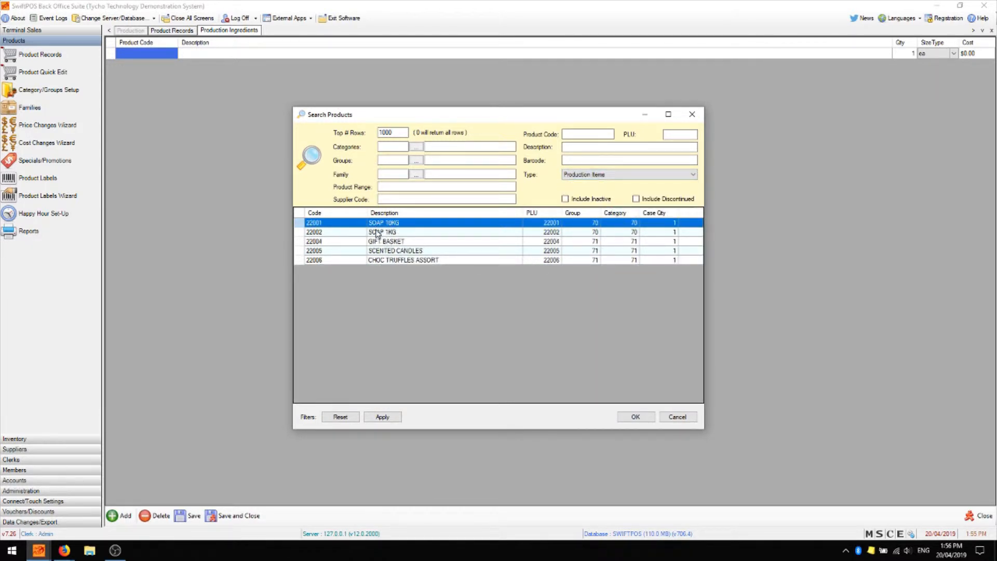
double_click(357, 223)
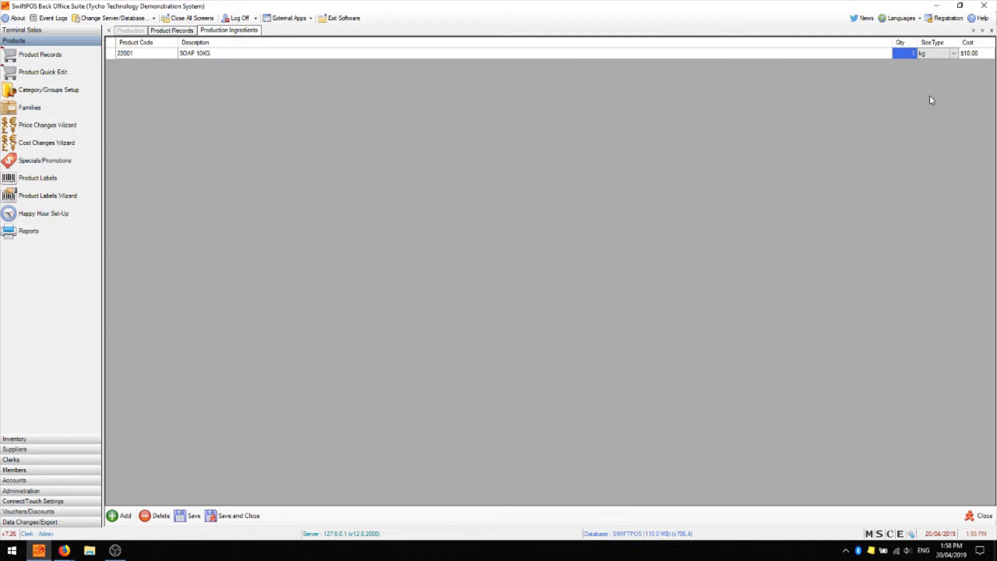
Set the SOAP 10KG ingredient quantity to 0.05 kg and save and close the production ingredients.
click(905, 54)
text(0.05)
key(Tab)
click(253, 516)
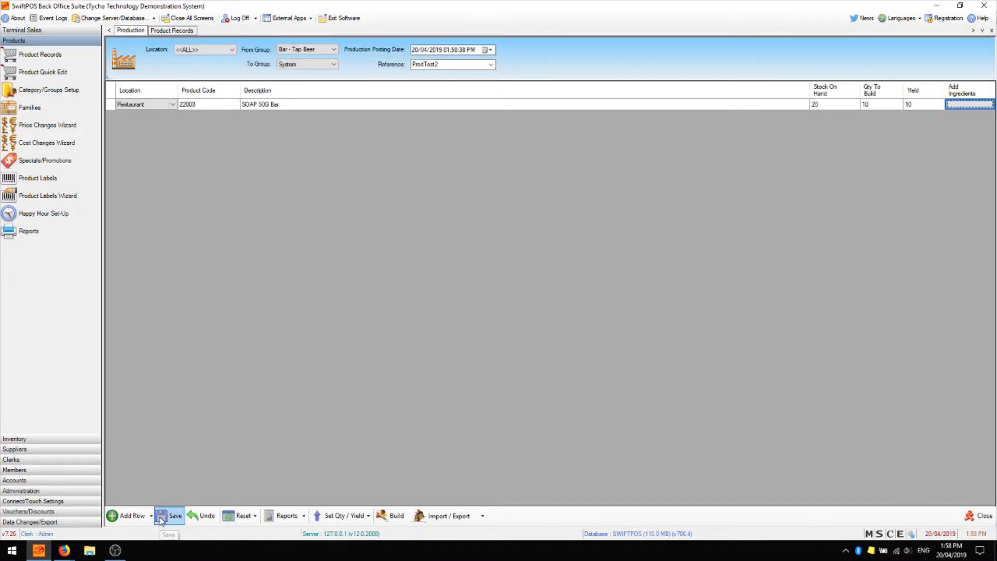
Save the production batch, build its stock, and reset the quantity and yield values.
click(160, 519)
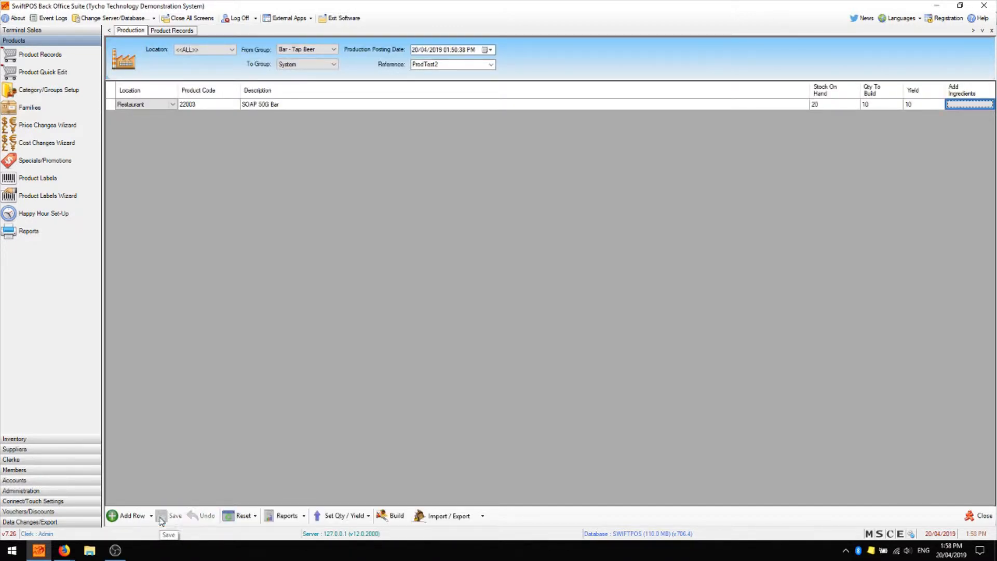
click(393, 518)
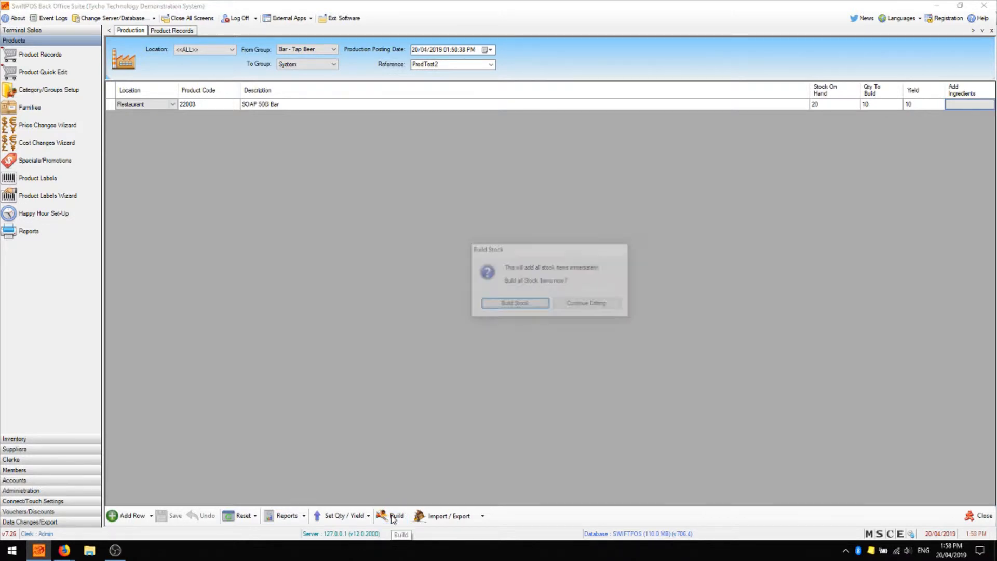
click(526, 308)
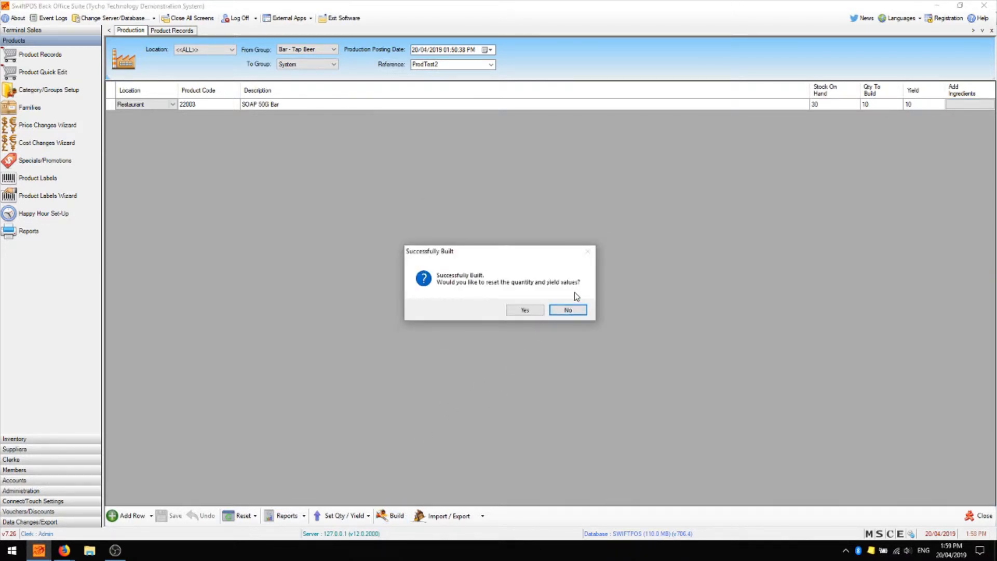
click(528, 310)
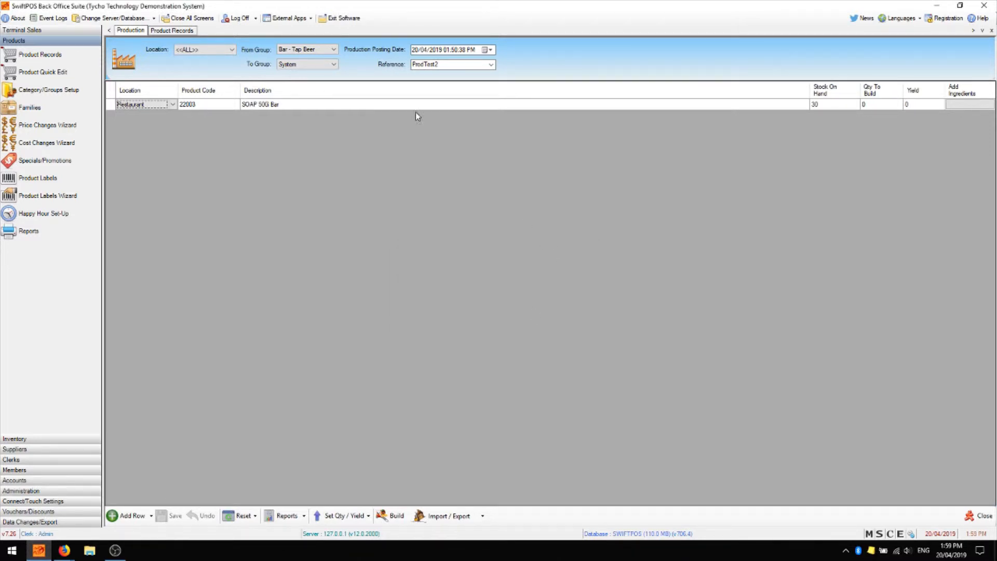
Check the Restaurant stock on hand in the full product record of SOAP 10KG.
click(183, 32)
right_click(183, 32)
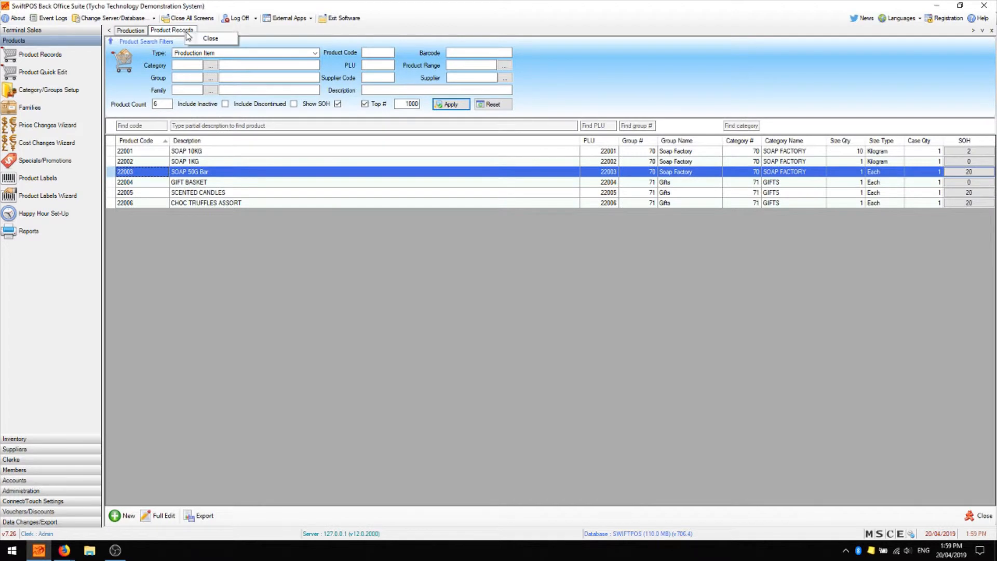
click(147, 153)
double_click(143, 150)
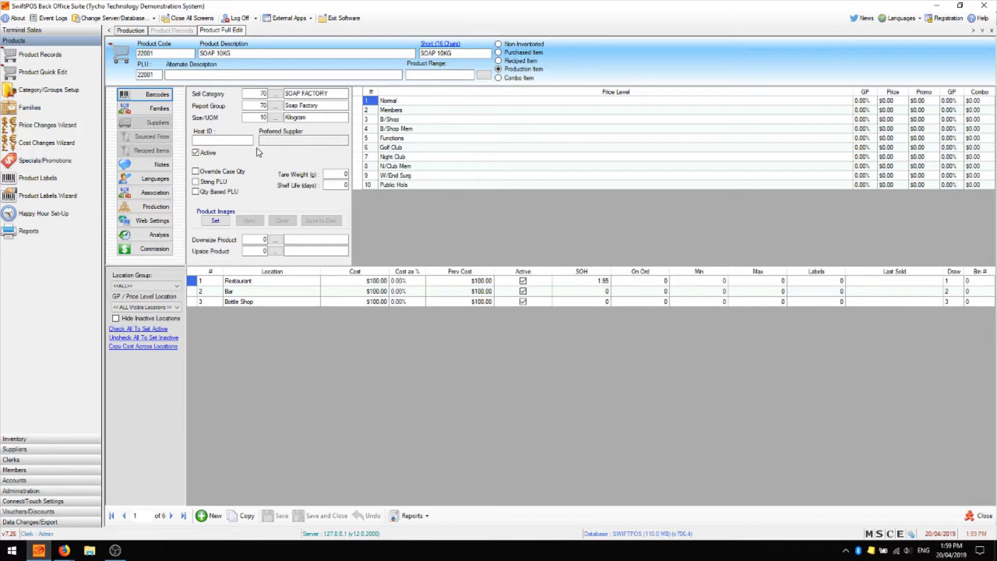
click(605, 282)
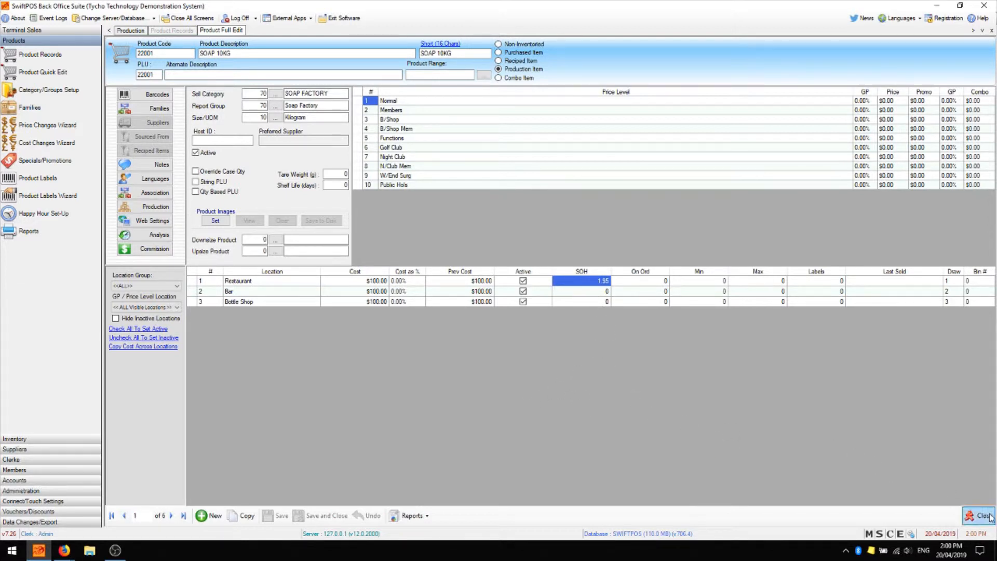
click(985, 516)
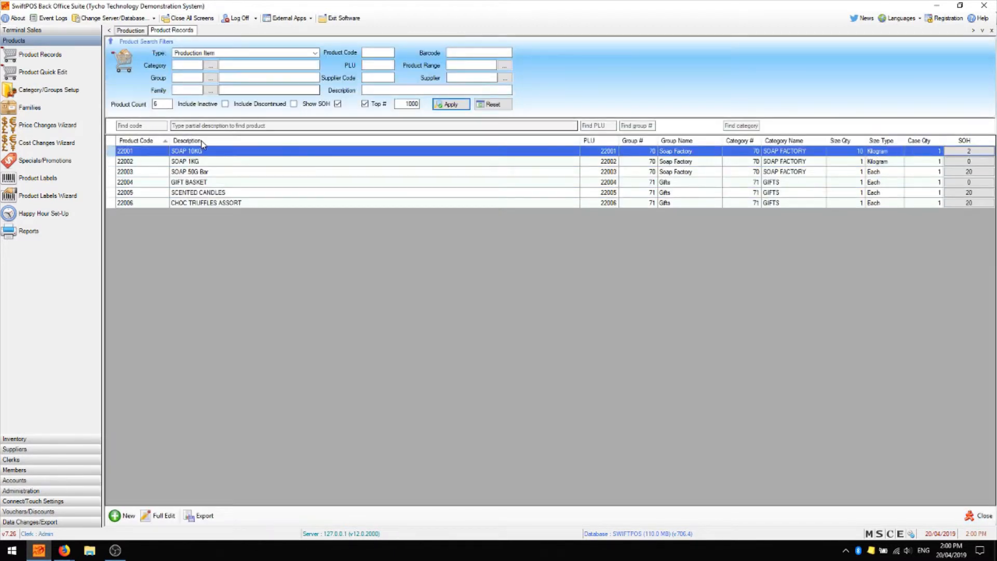
Check the Restaurant stock on hand and cost in the full product record of SOAP 50G Bar.
double_click(144, 172)
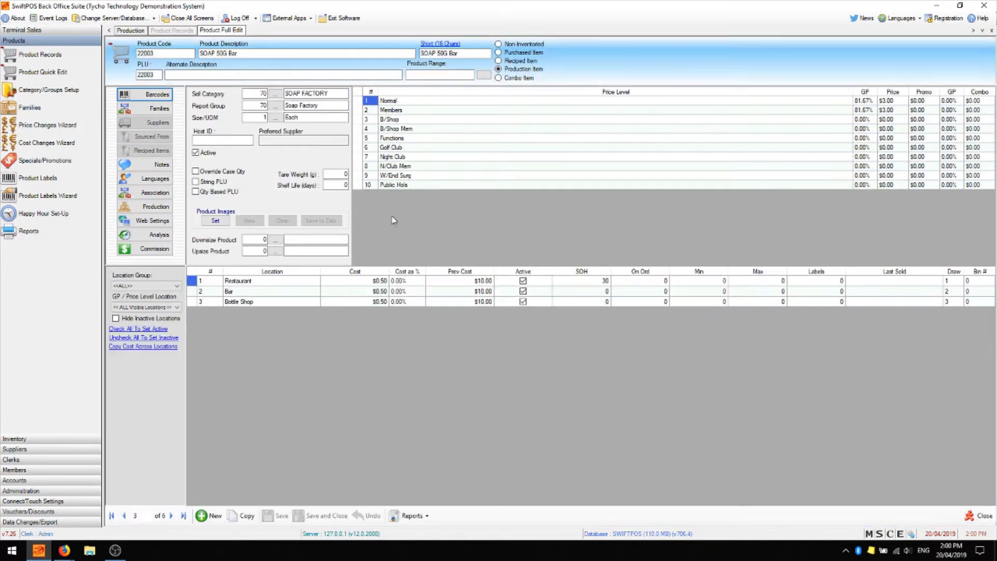
click(602, 284)
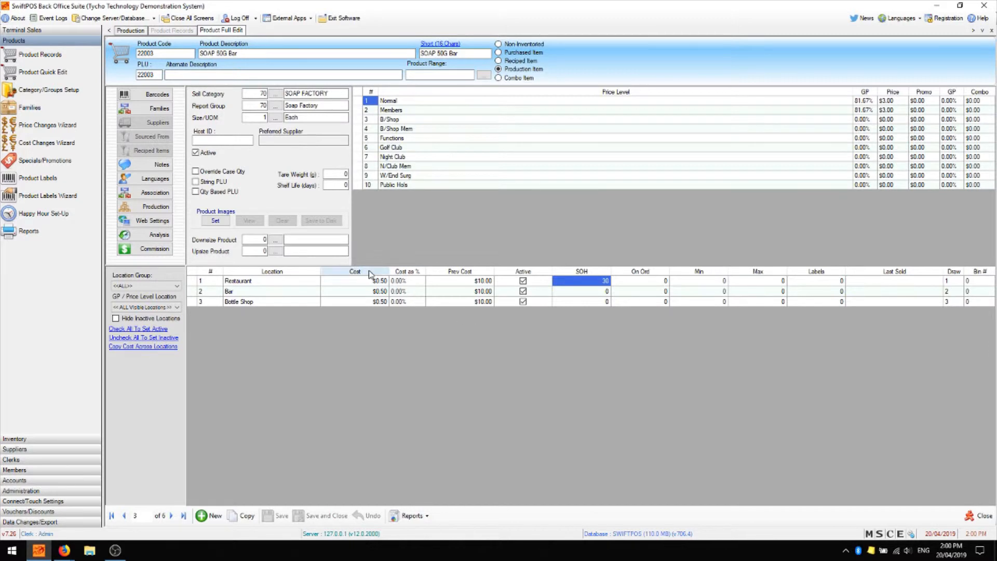
click(383, 284)
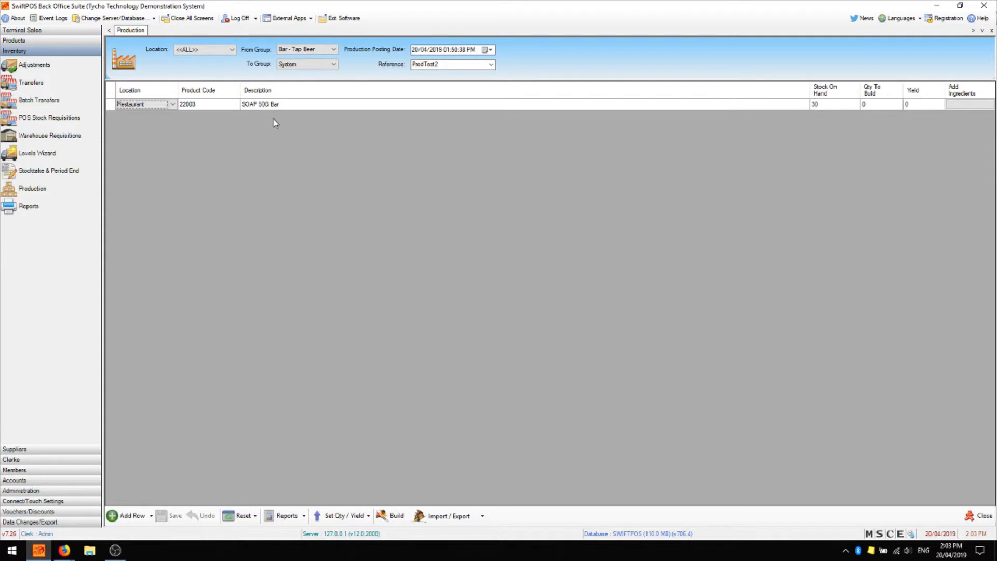
Set the quantity to build for SOAP 50G Bar to 20.
click(887, 105)
text(2)
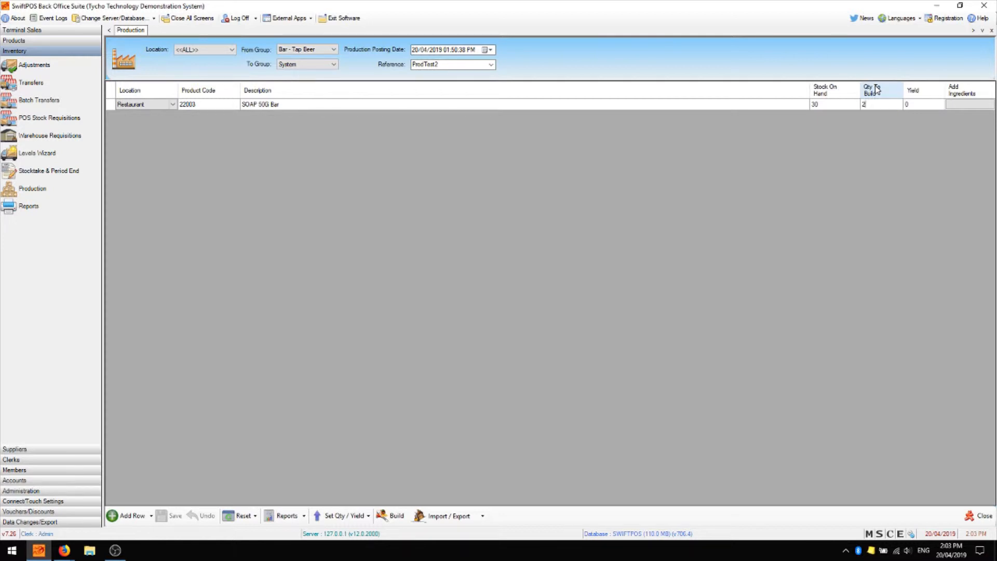
text(0)
Delete the SOAP 10KG ingredient from the production ingredients of SOAP 50G Bar.
click(948, 104)
click(974, 105)
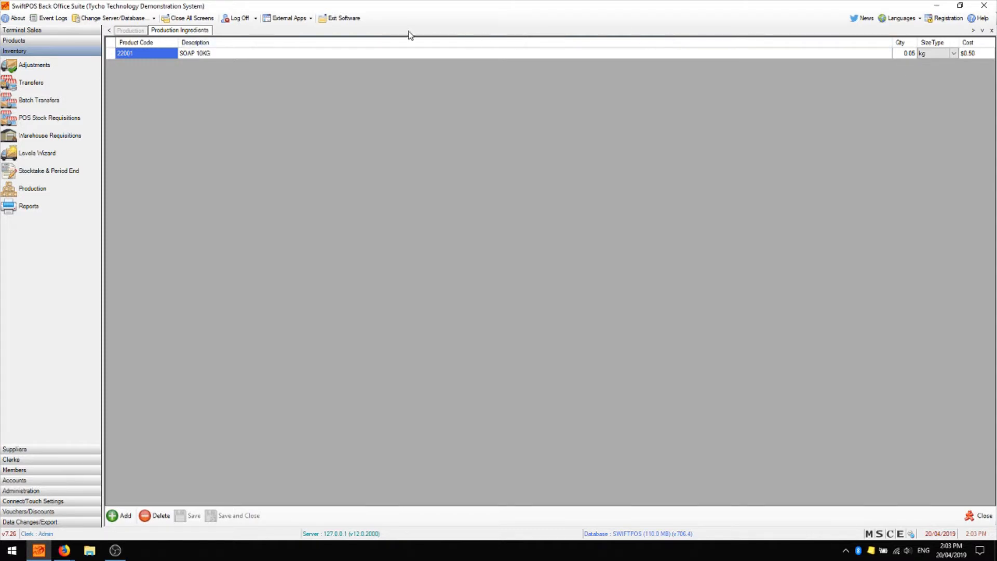
click(160, 55)
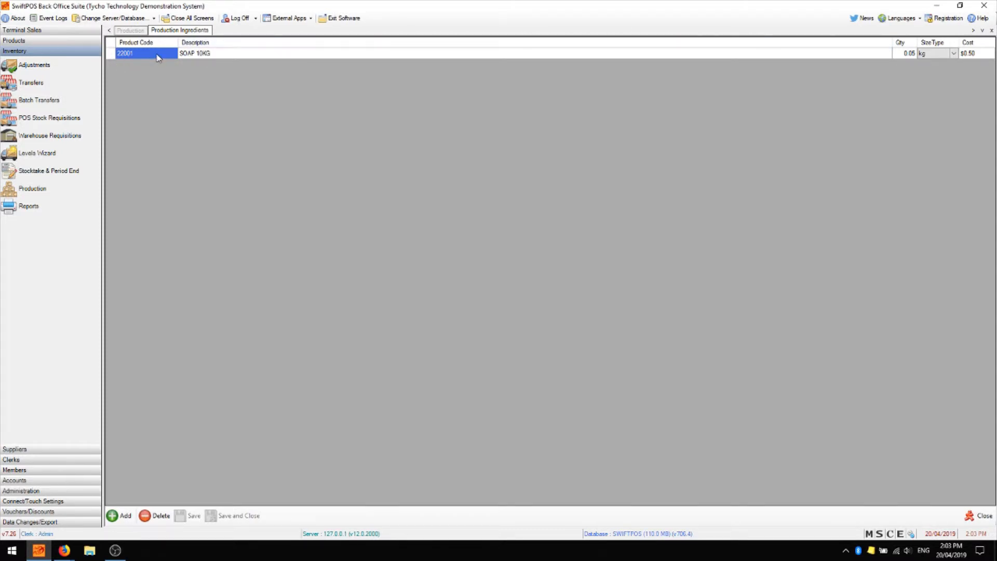
click(165, 521)
Add SOAP 1KG as a production ingredient, filtering the product search to Production Items.
click(124, 516)
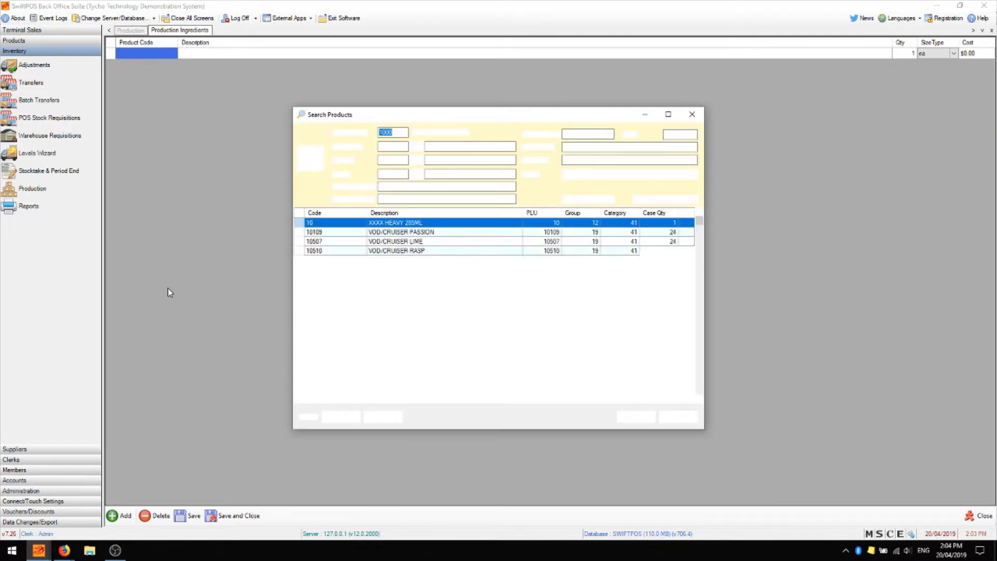
click(630, 174)
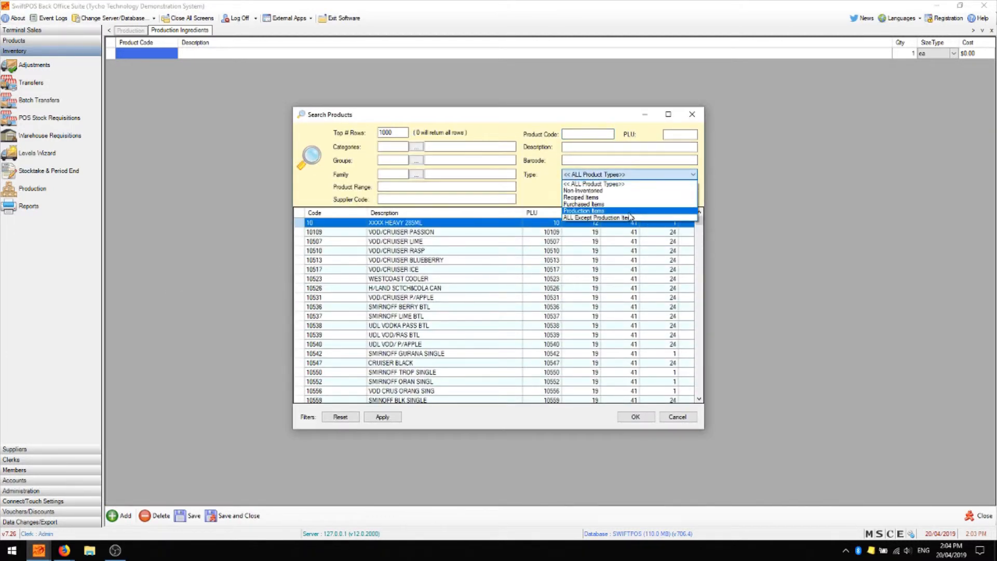
click(629, 213)
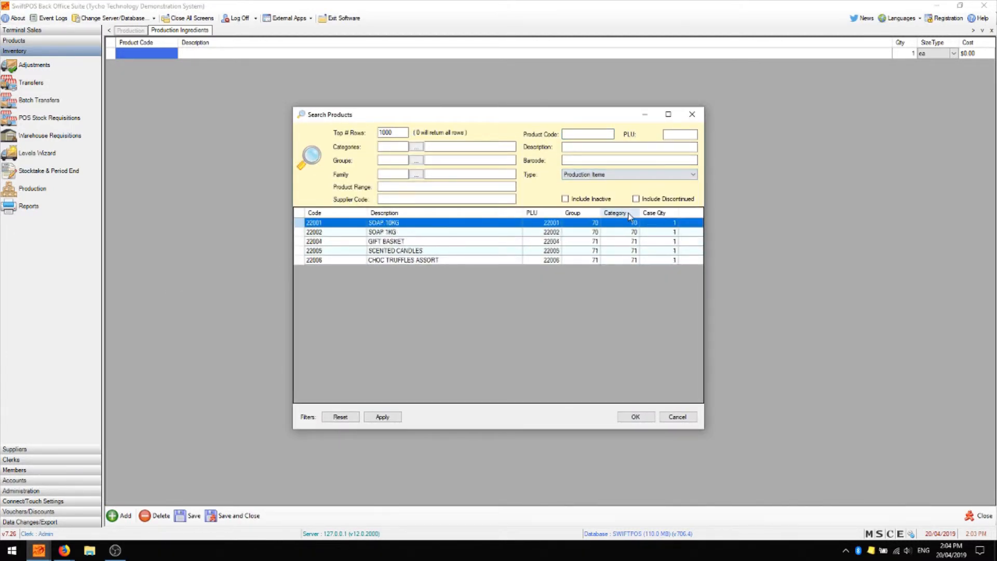
click(378, 233)
click(633, 417)
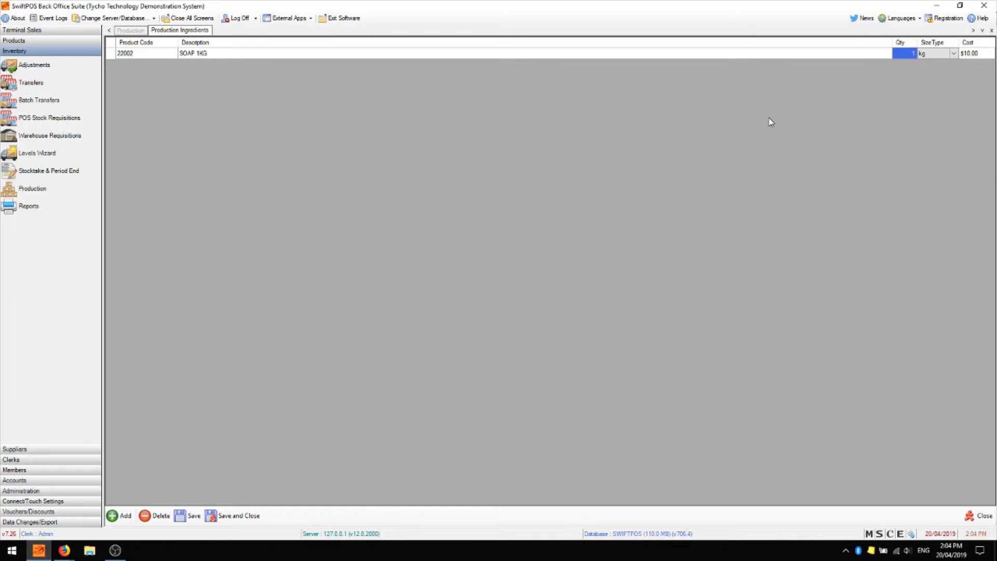
Set the SOAP 1KG ingredient quantity to 0.05 kg, then save and close the production ingredients.
text(0.05)
click(188, 515)
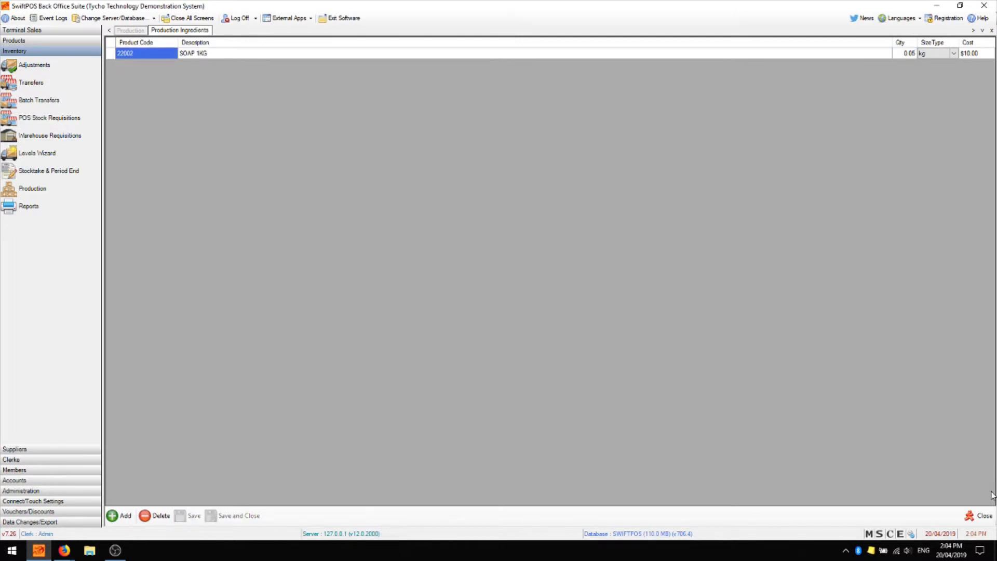
click(979, 515)
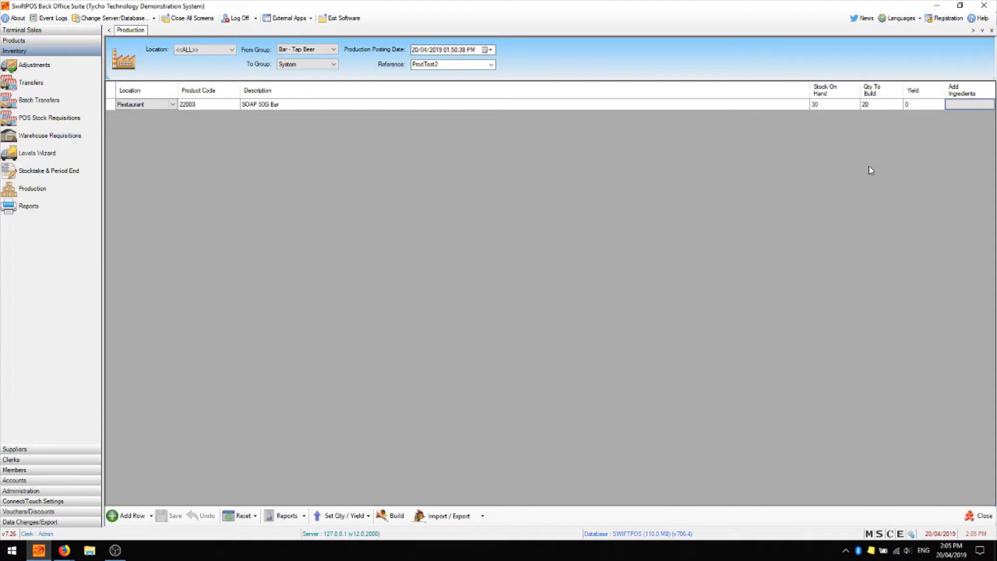
Set the SOAP 50G Bar yield to 15, build its stock, and reset the quantity and yield values.
click(917, 107)
text(15)
key(Tab)
click(397, 517)
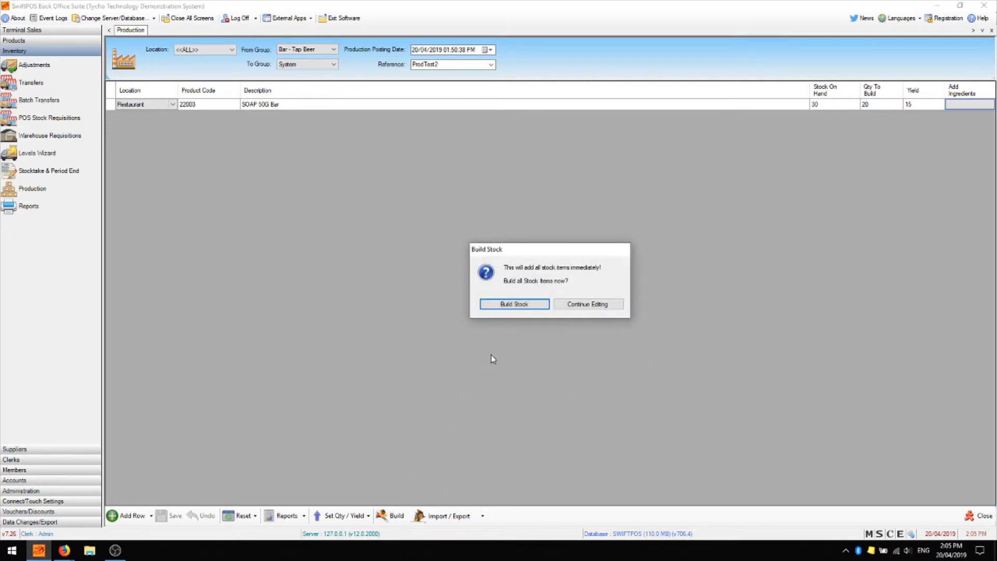
click(529, 306)
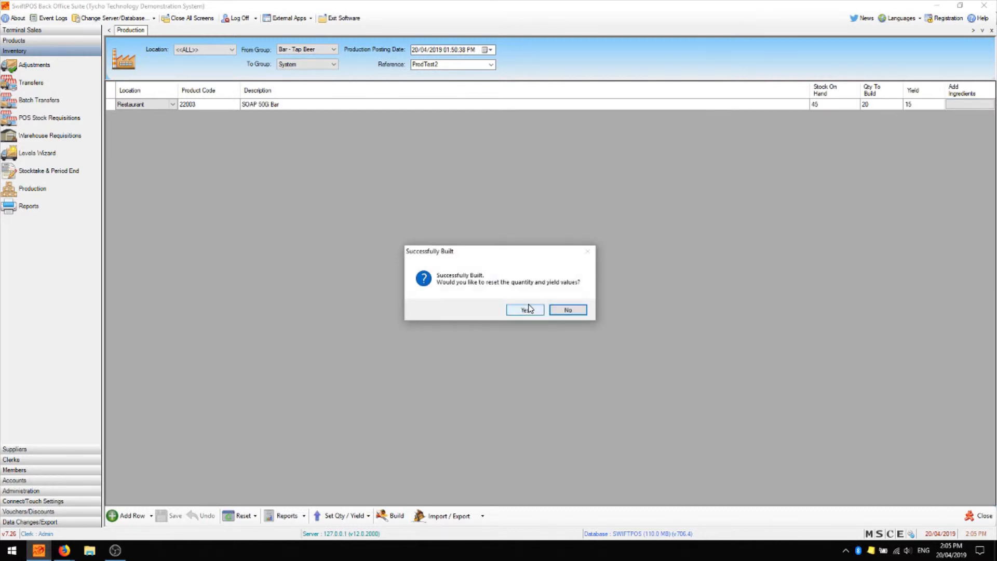
click(525, 310)
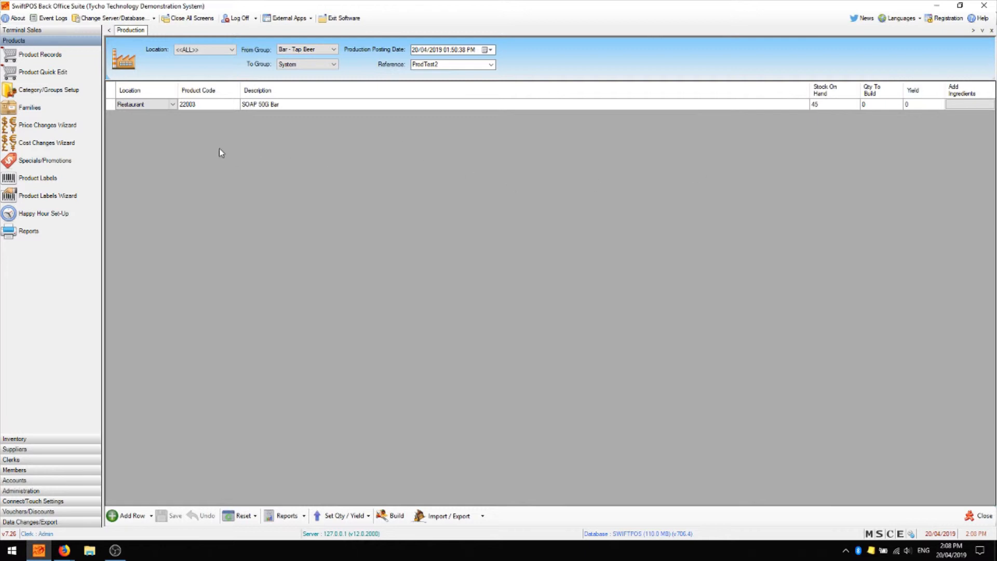
Replace the SOAP 50G Bar row in the production batch with a new row for GIFT BASKET.
click(261, 105)
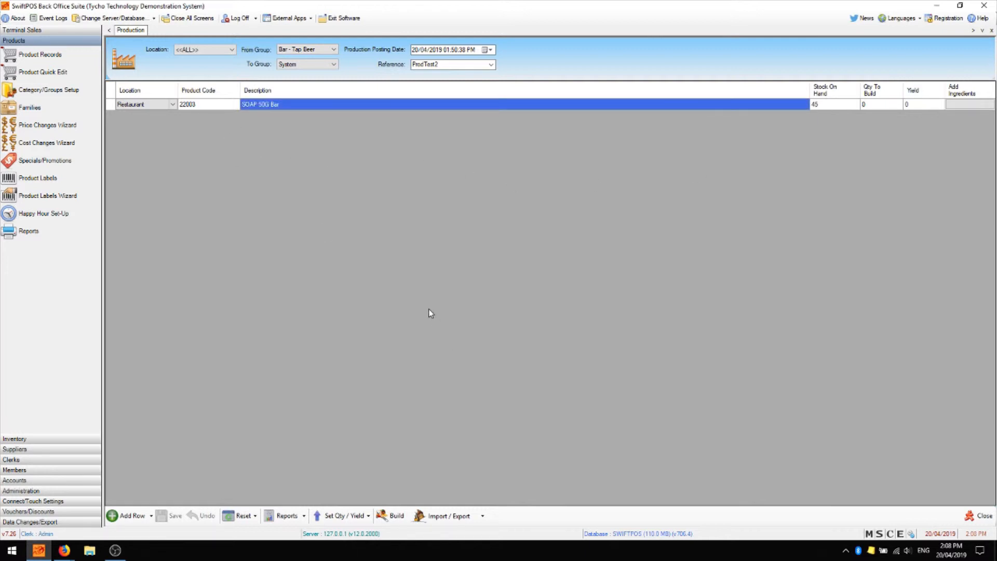
click(139, 517)
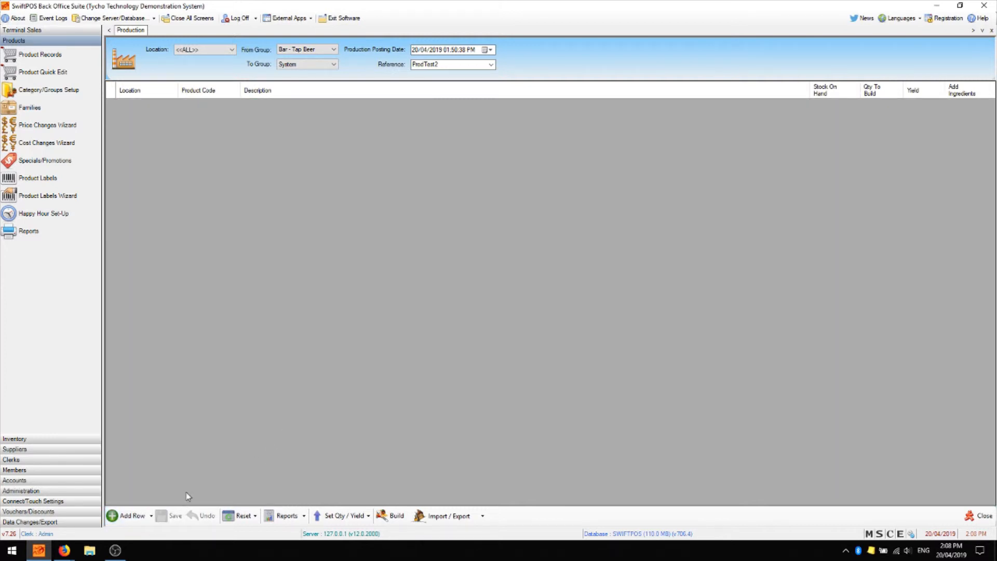
click(139, 517)
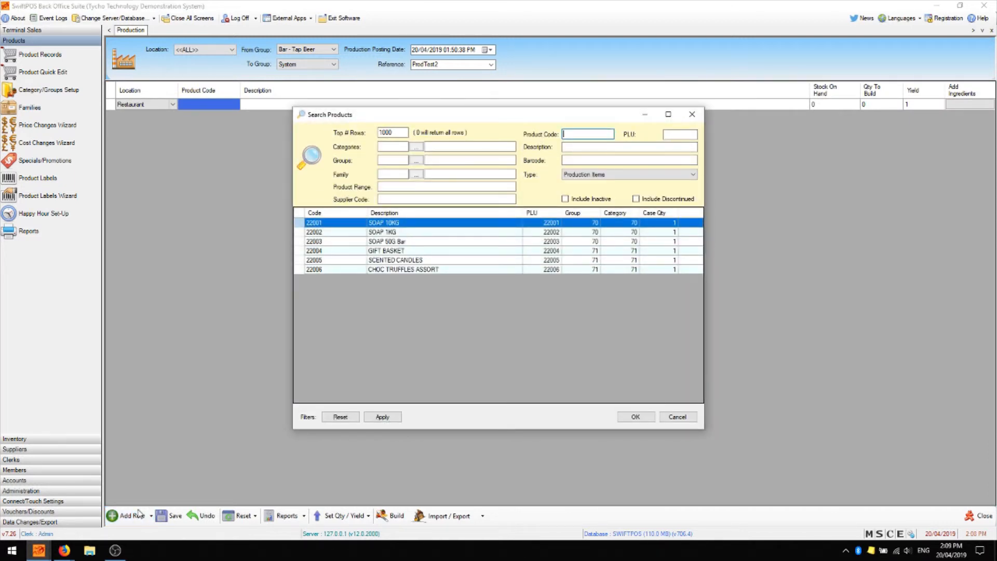
click(429, 251)
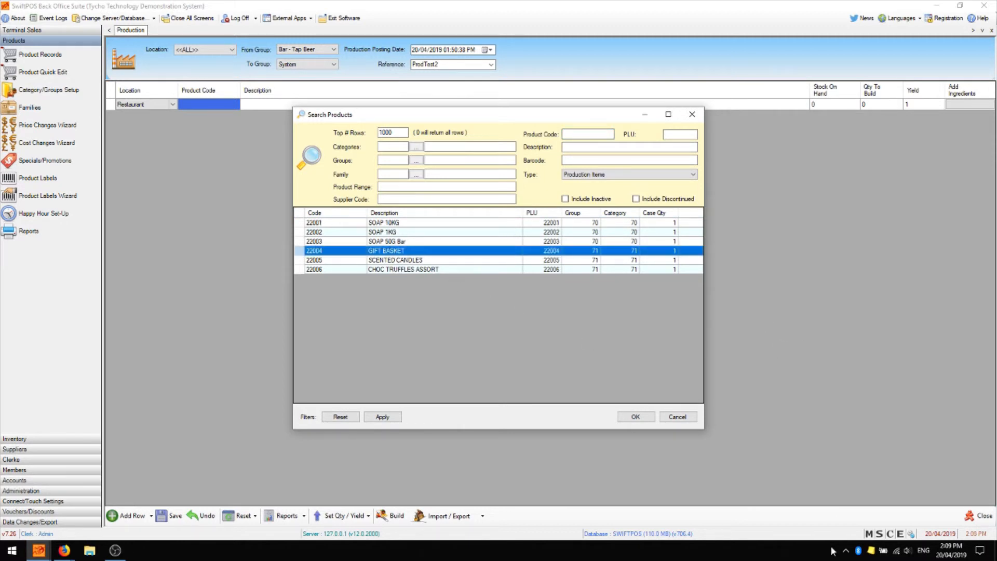
click(634, 416)
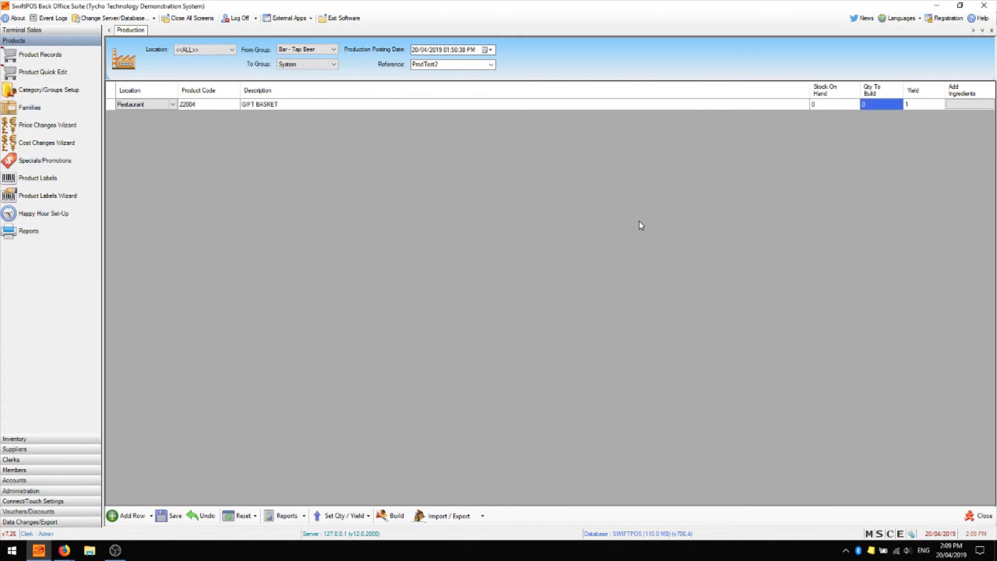
Set both the quantity to build and the yield of GIFT BASKET to 5 and open its production ingredients.
text(5)
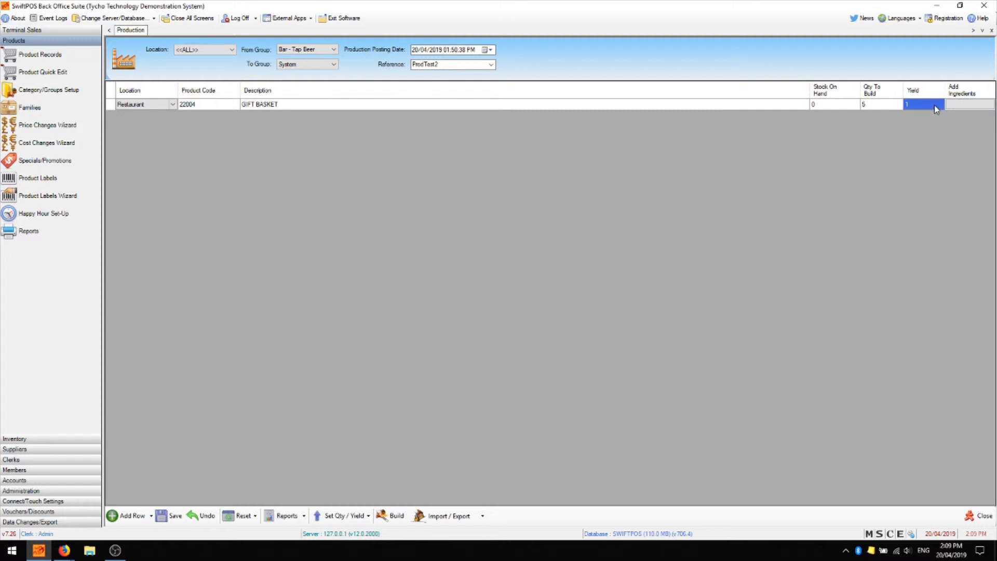
text(5)
click(963, 104)
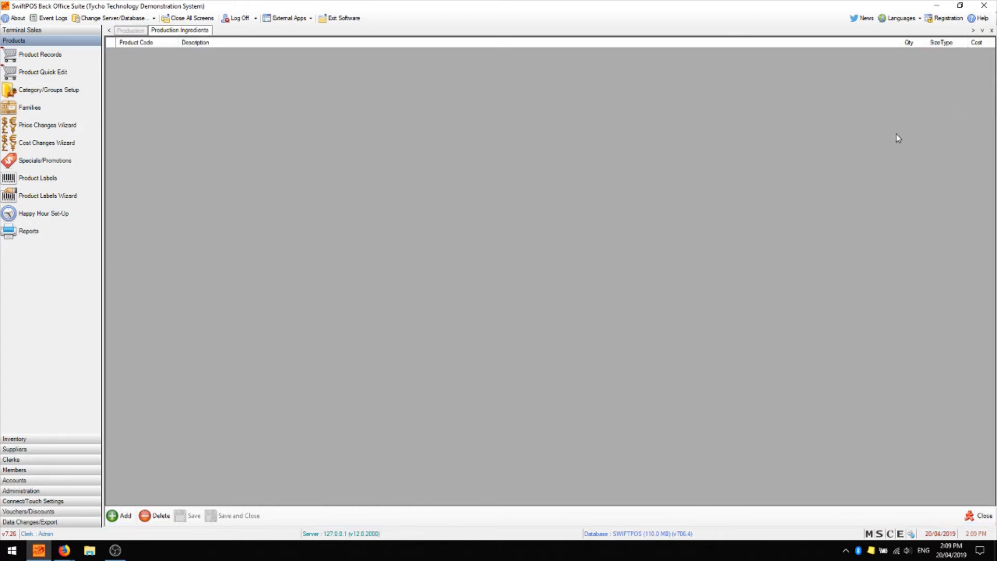
Add SOAP 50G Bar from the Production Items as a GIFT BASKET ingredient with a quantity of 4 ea.
click(112, 515)
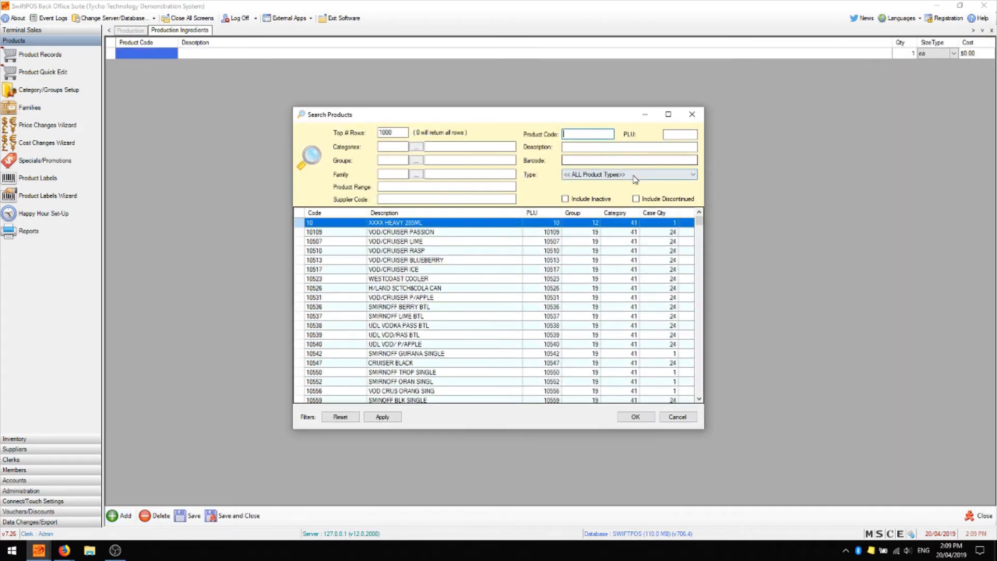
click(634, 174)
click(600, 215)
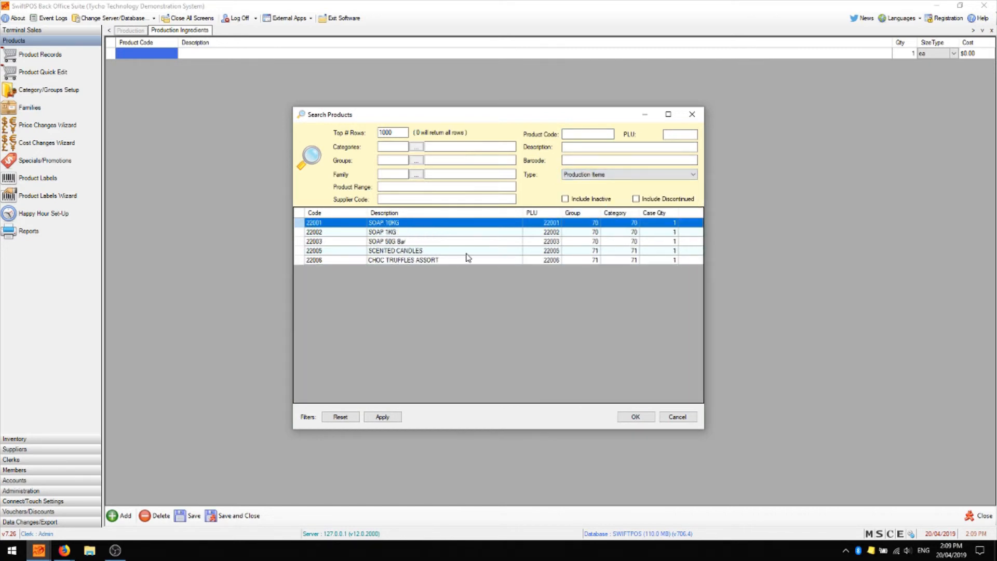
click(390, 241)
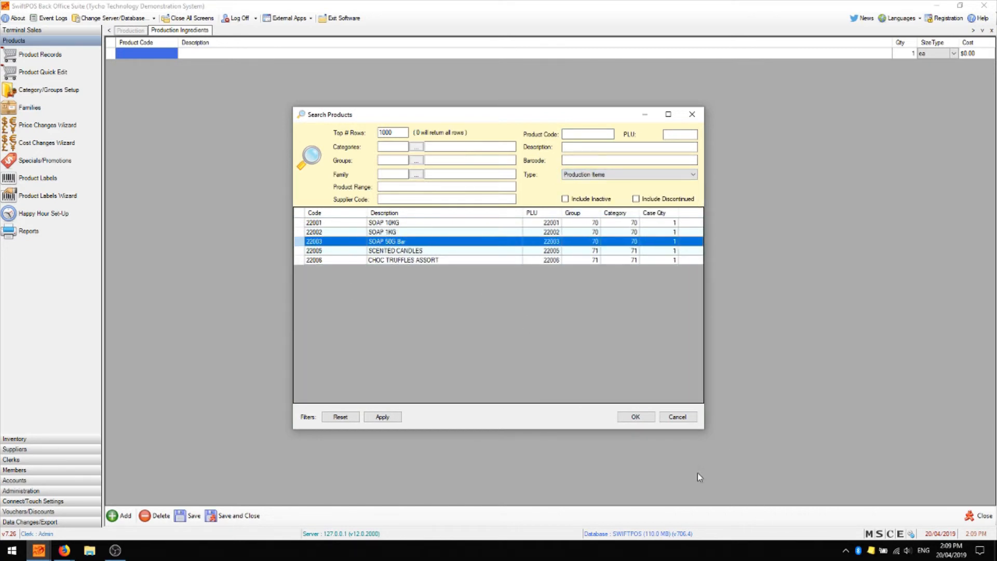
click(629, 417)
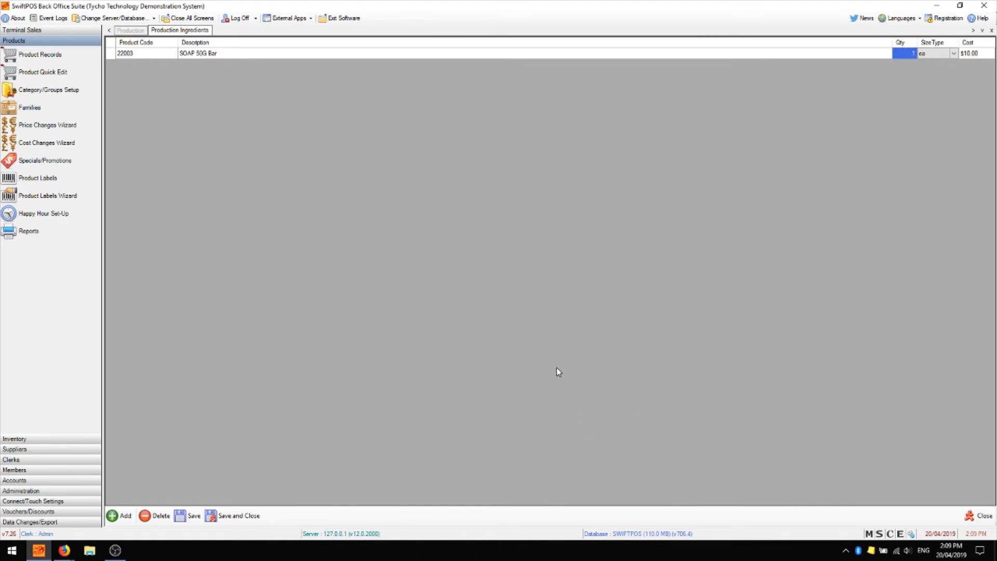
text(0)
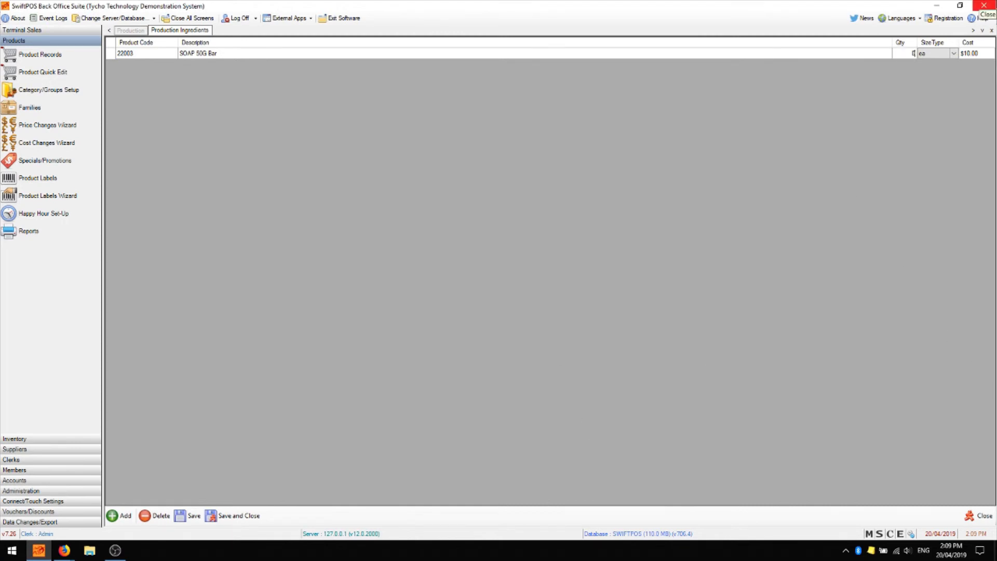
key(BackSpace)
key(Return)
key(Return)
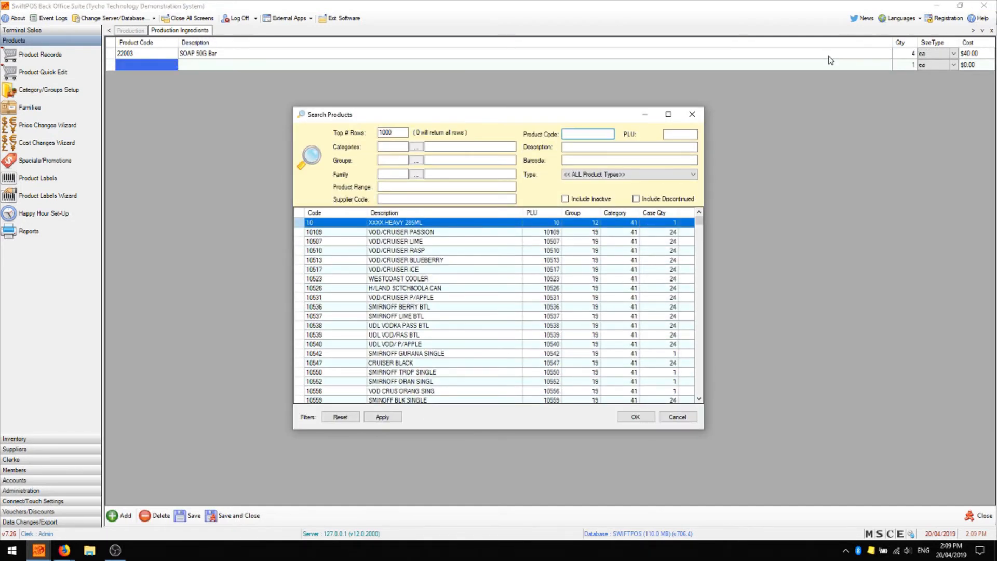
Add SCENTED CANDLES from the Production Items as a second ingredient with a quantity of 3 ea.
click(587, 176)
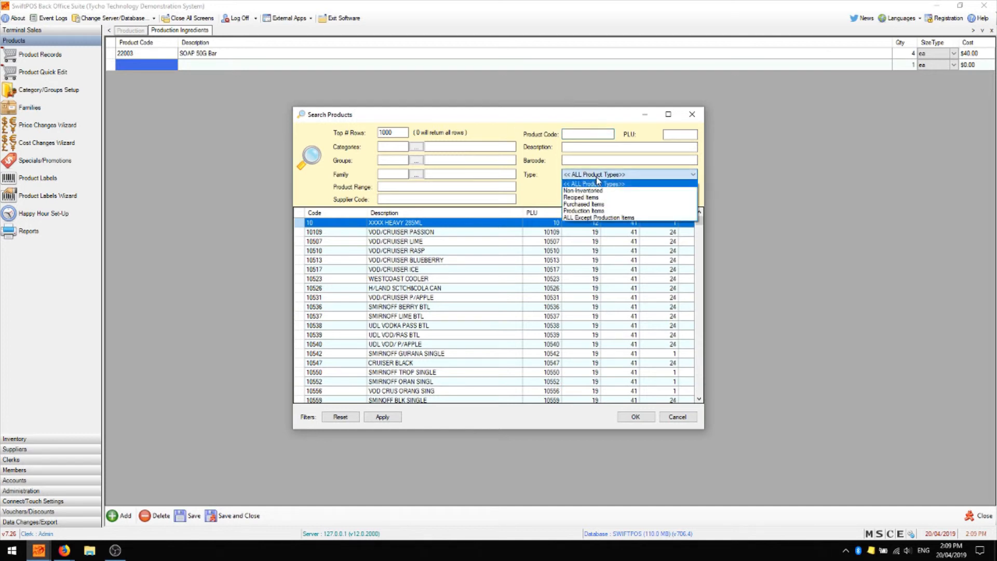
click(601, 212)
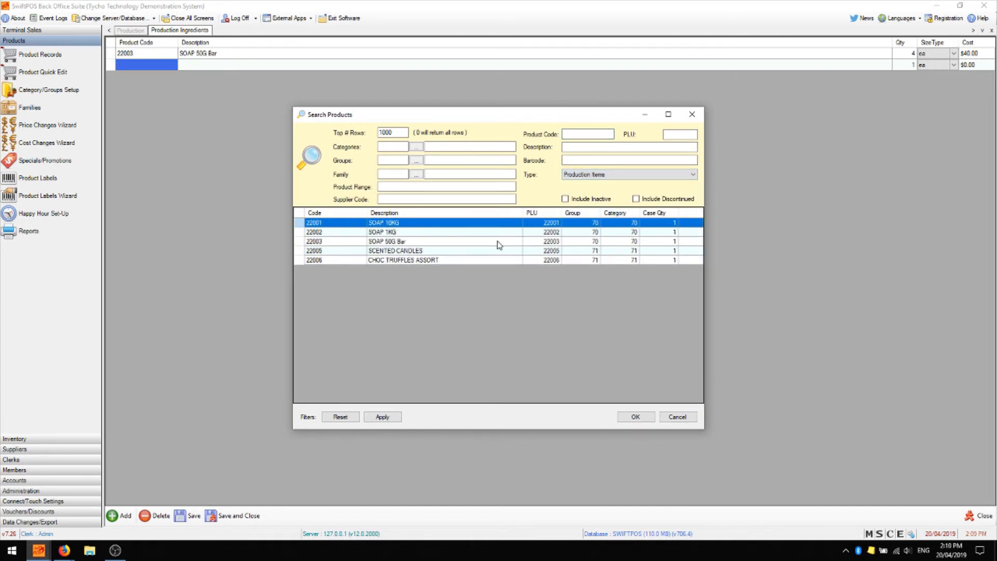
click(423, 251)
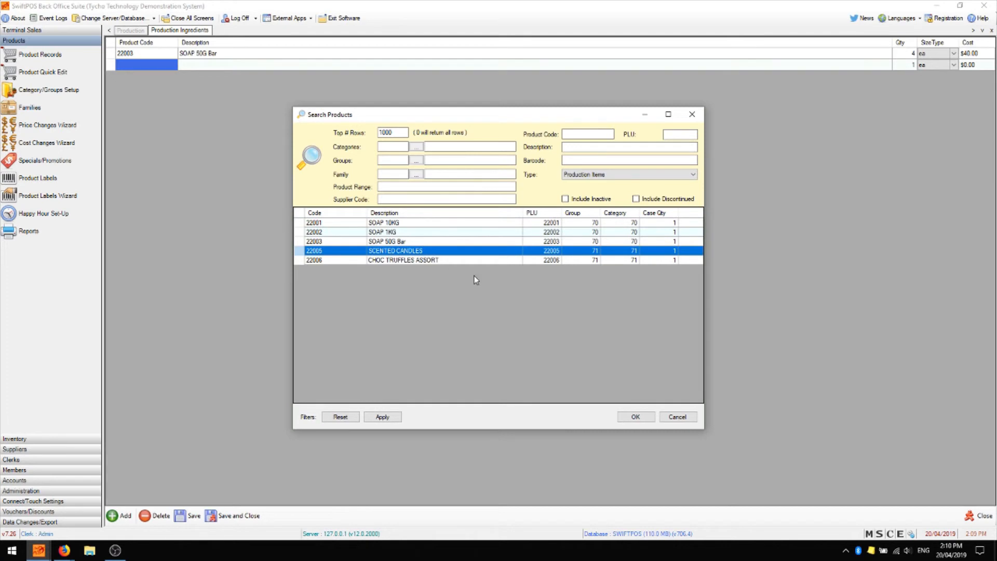
click(635, 417)
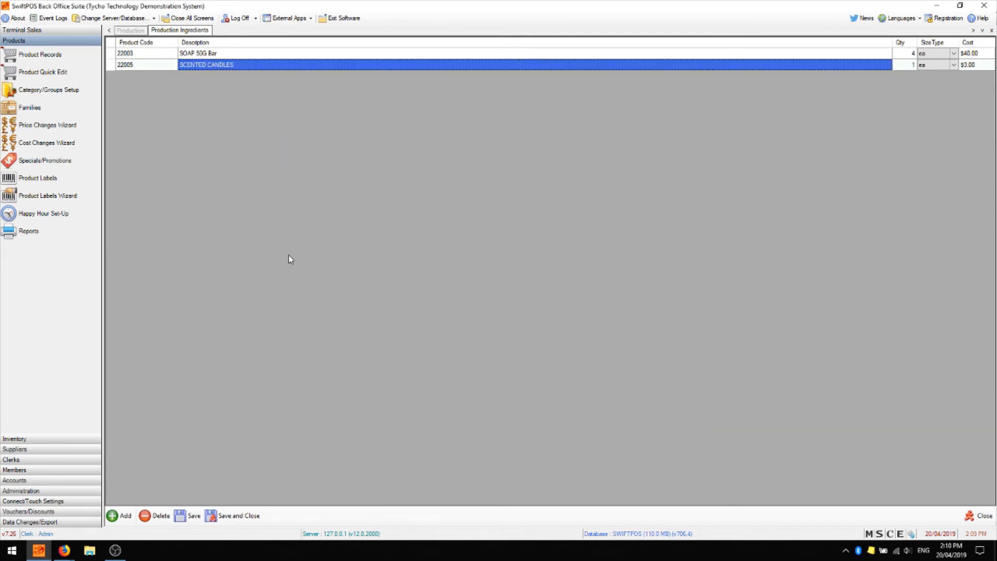
click(903, 64)
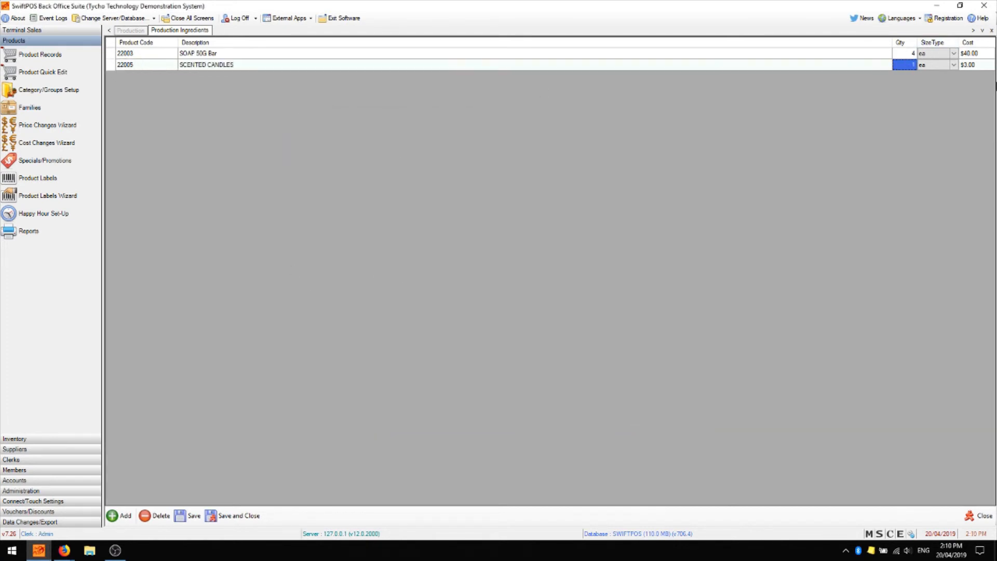
text(3)
key(Return)
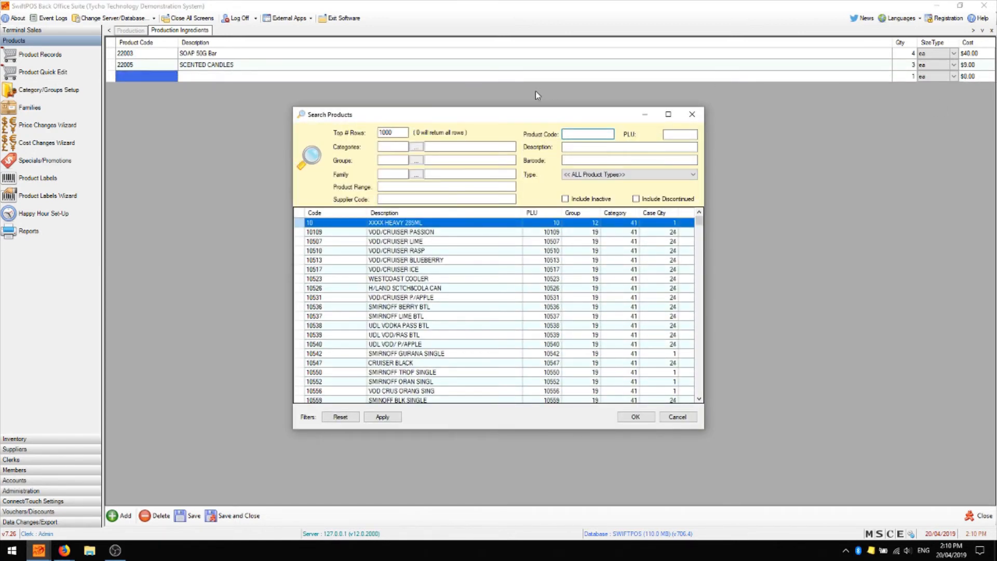
Add CHOC TRUFFLES ASSORT as a third ingredient with a quantity of 2 ea, then save and close the ingredients.
click(611, 175)
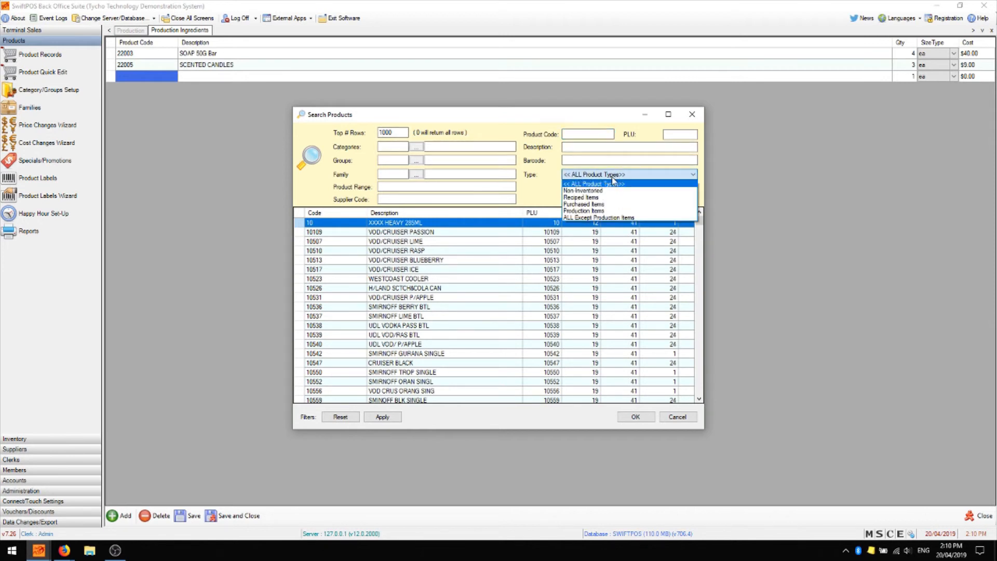
click(599, 211)
double_click(413, 259)
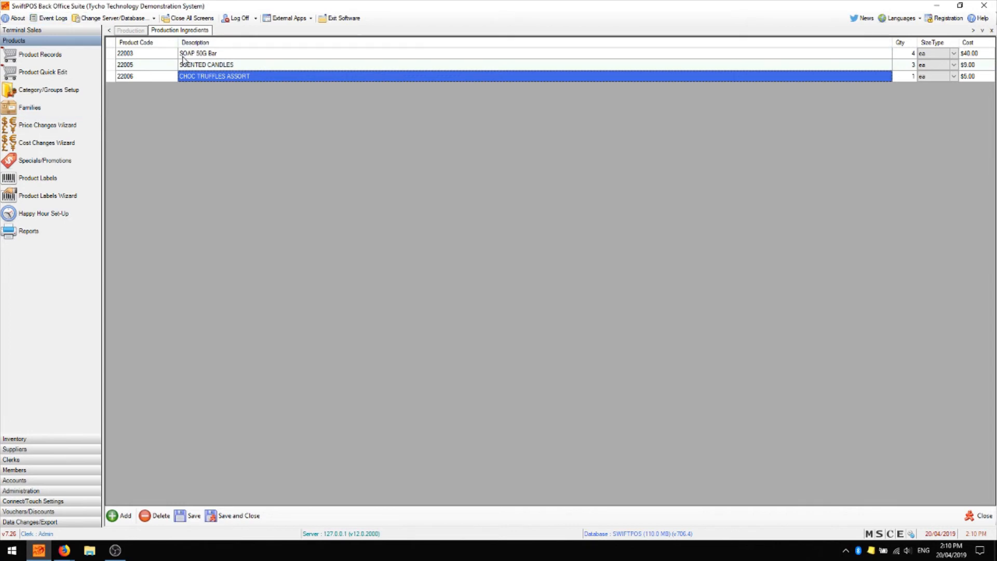
key(Tab)
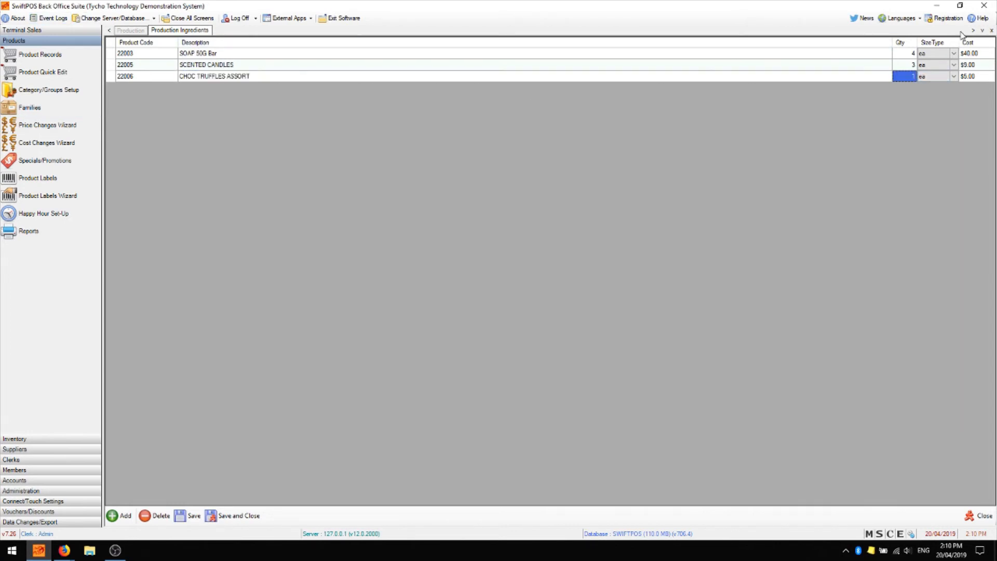
text(2)
key(Tab)
click(239, 515)
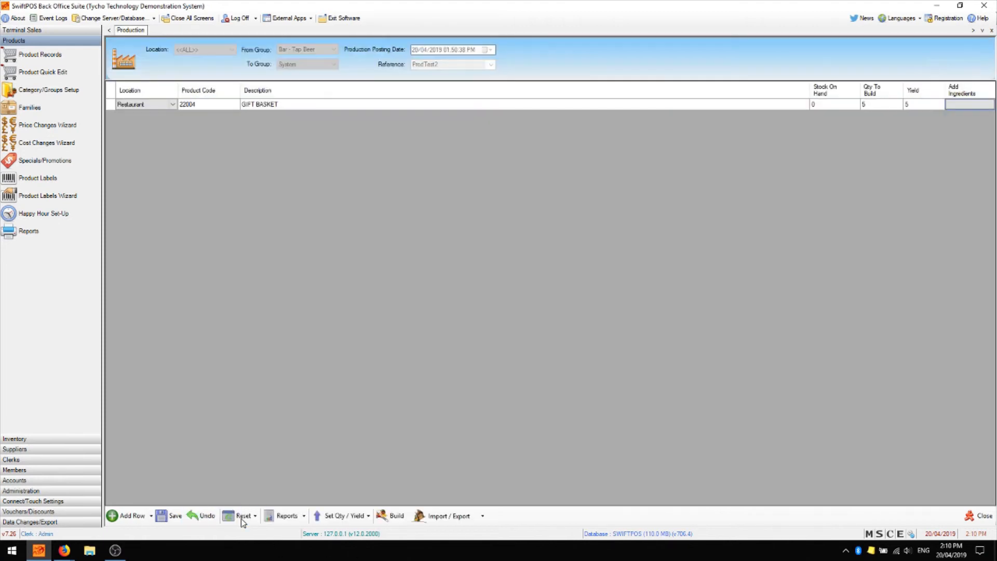
Save the GIFT BASKET production batch, build its stock, and reset the quantity and yield values.
click(174, 517)
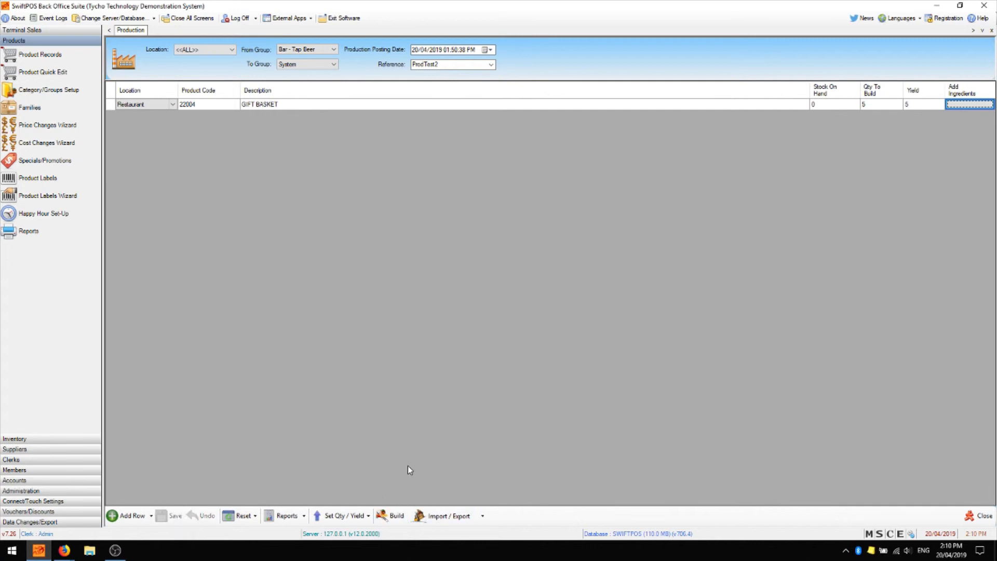
click(399, 519)
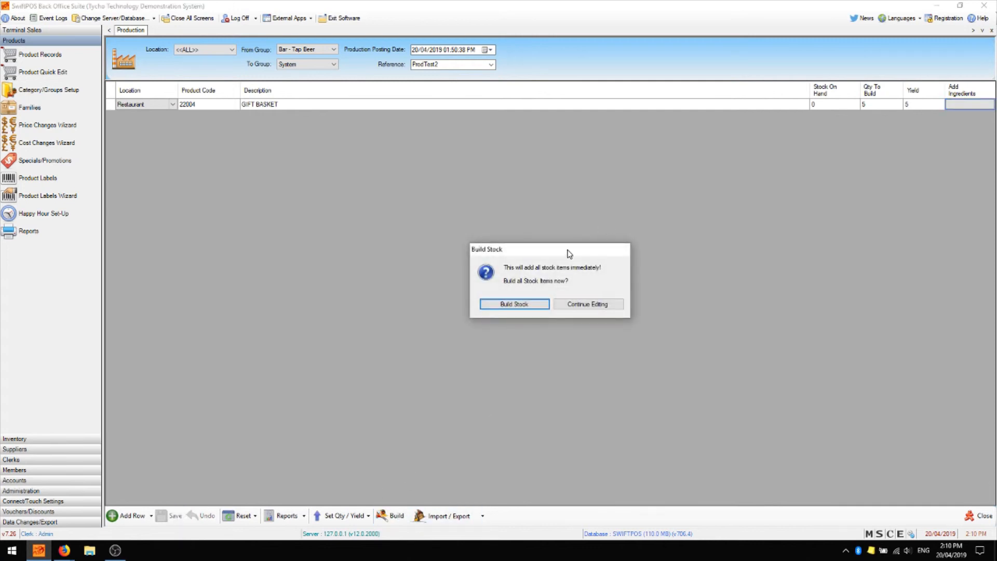
click(539, 309)
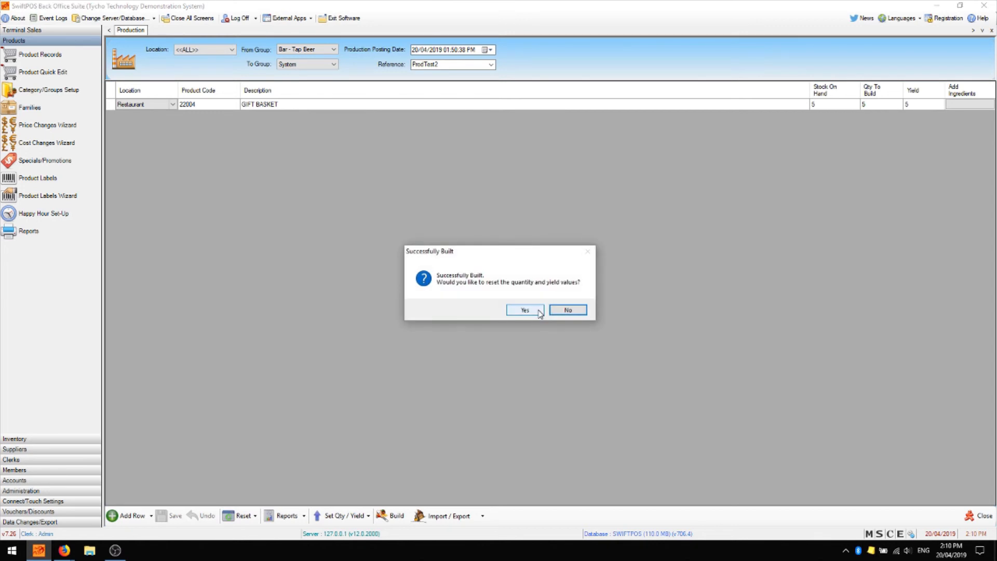
click(539, 310)
Filter the product records to Production Item and check the cost and stock on hand of GIFT BASKET and SOAP 50G Bar.
click(41, 55)
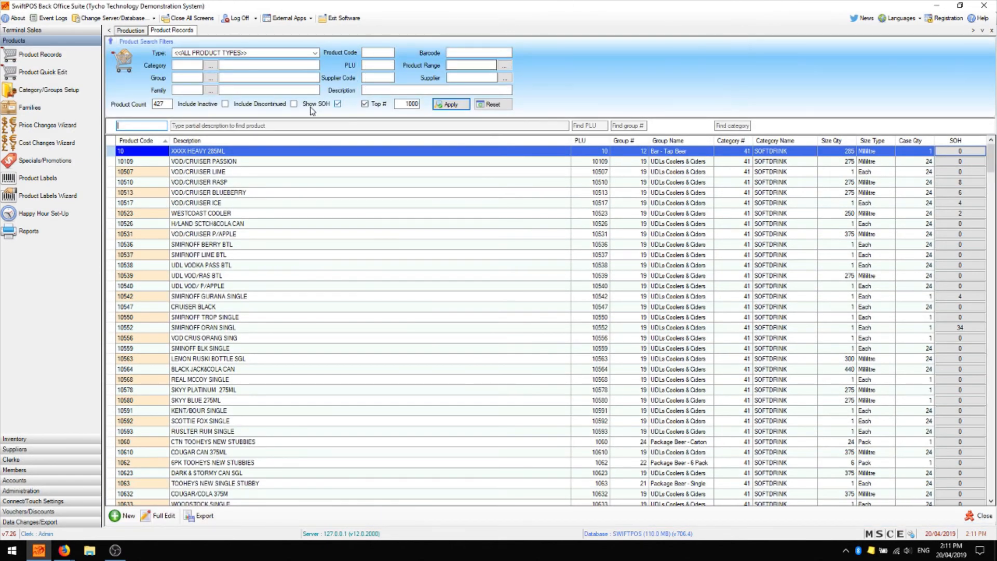
click(244, 52)
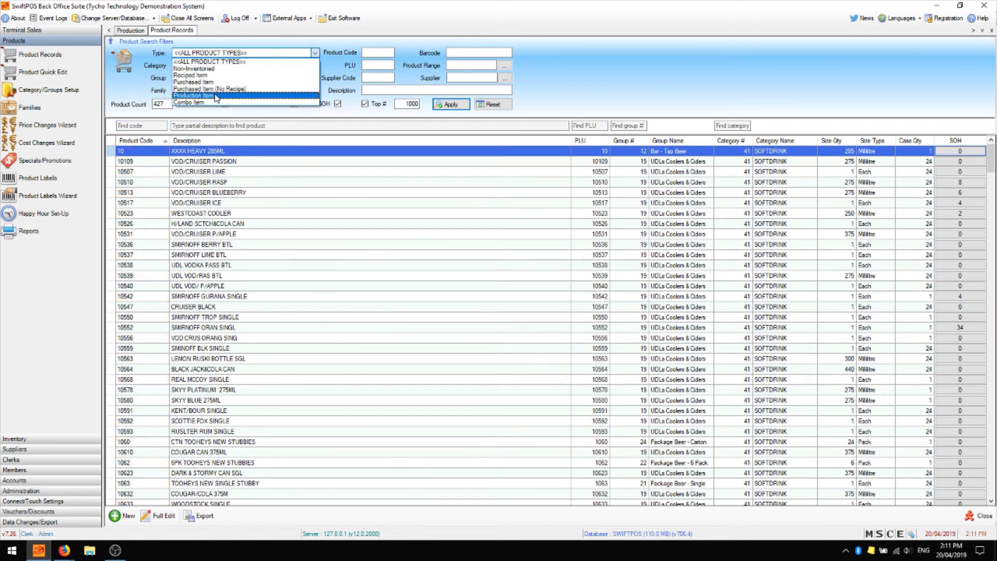
click(197, 95)
double_click(142, 182)
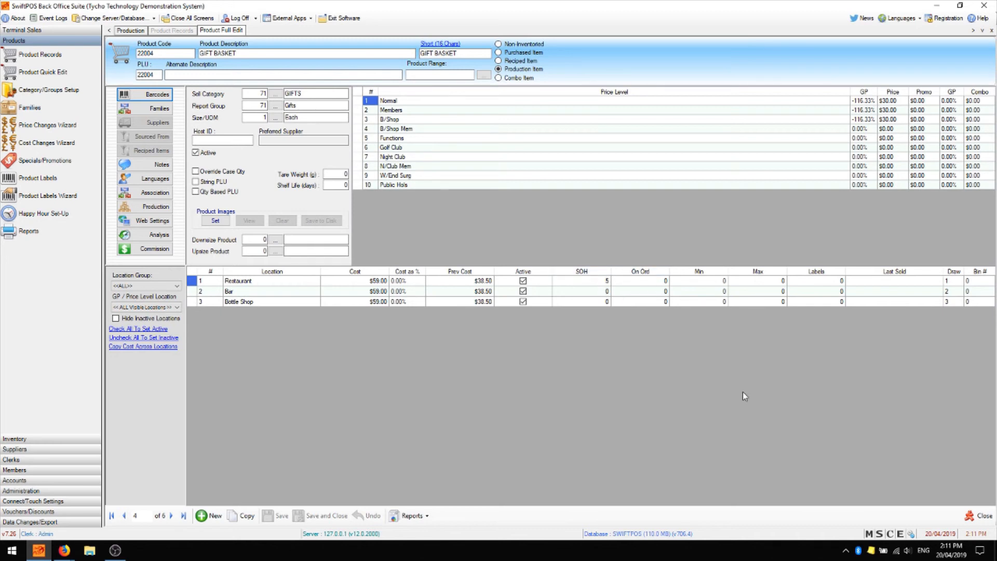
click(979, 515)
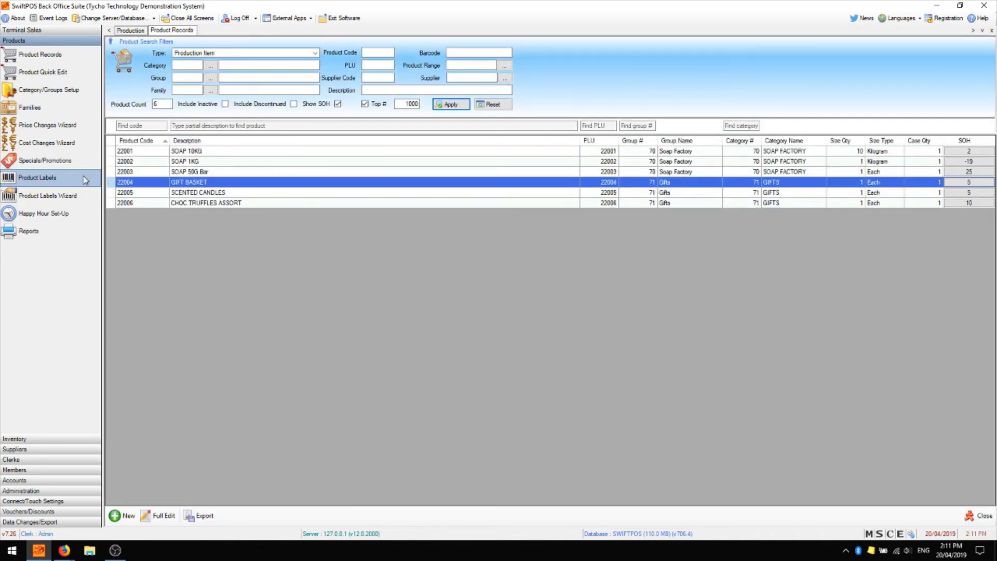
double_click(139, 171)
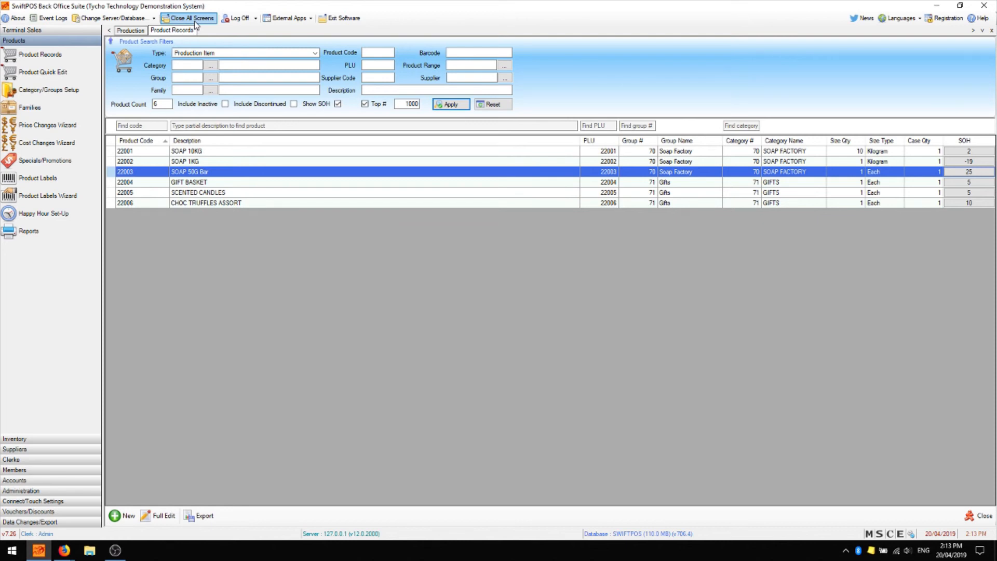
Review the GIFT BASKET ingredient quantities and costs in the production batch, as well as its quantity to build and yield.
click(144, 30)
click(975, 106)
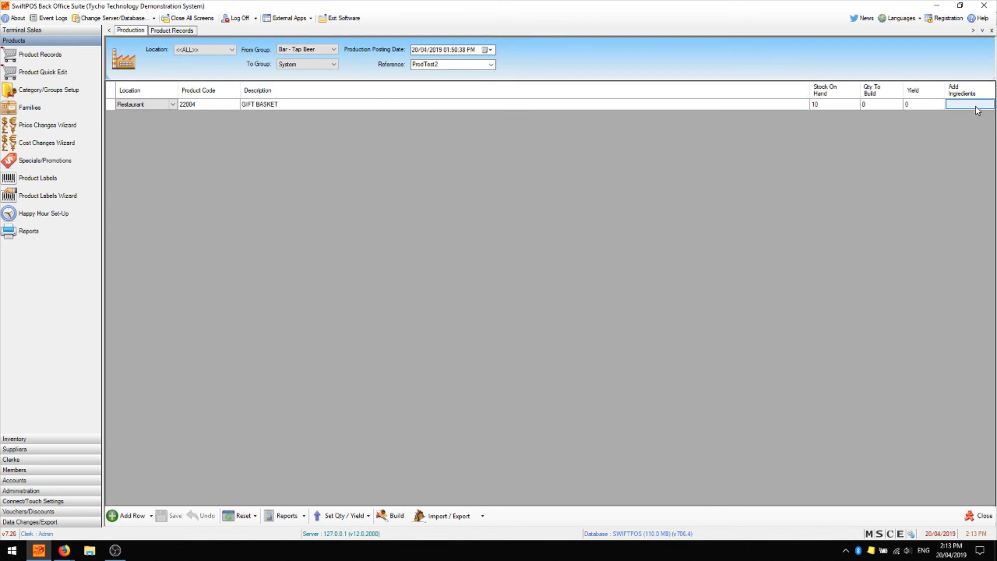
click(978, 110)
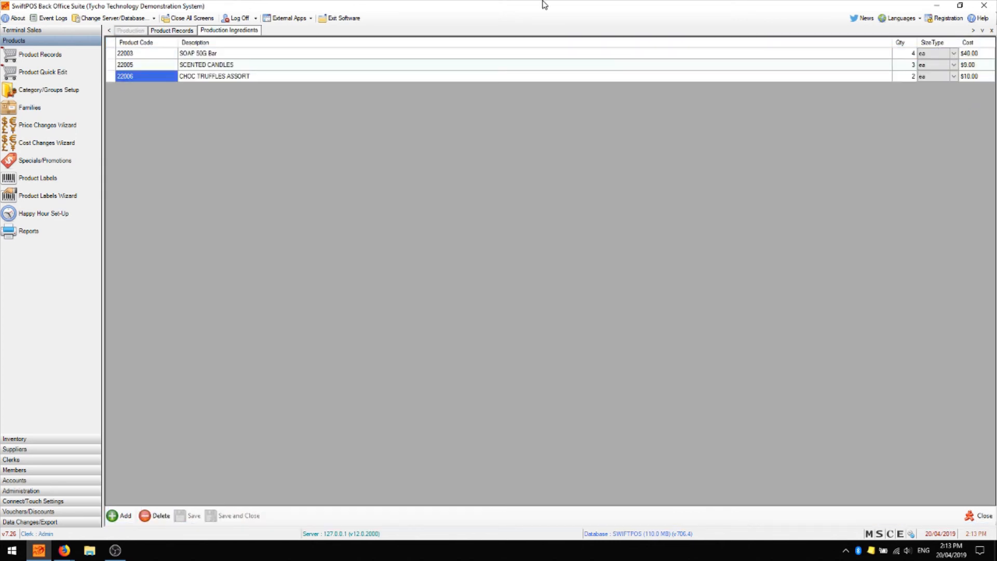
click(909, 55)
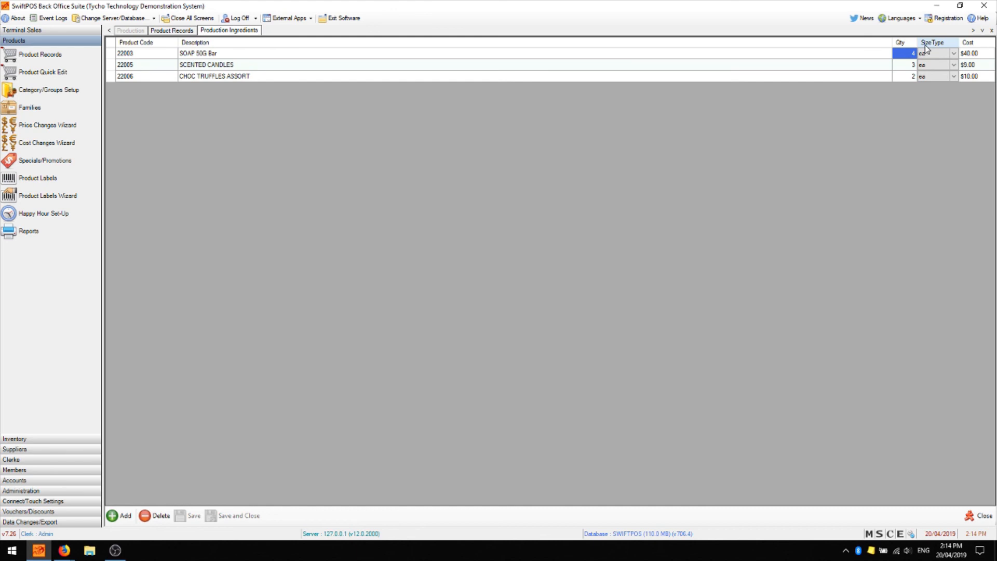
click(978, 515)
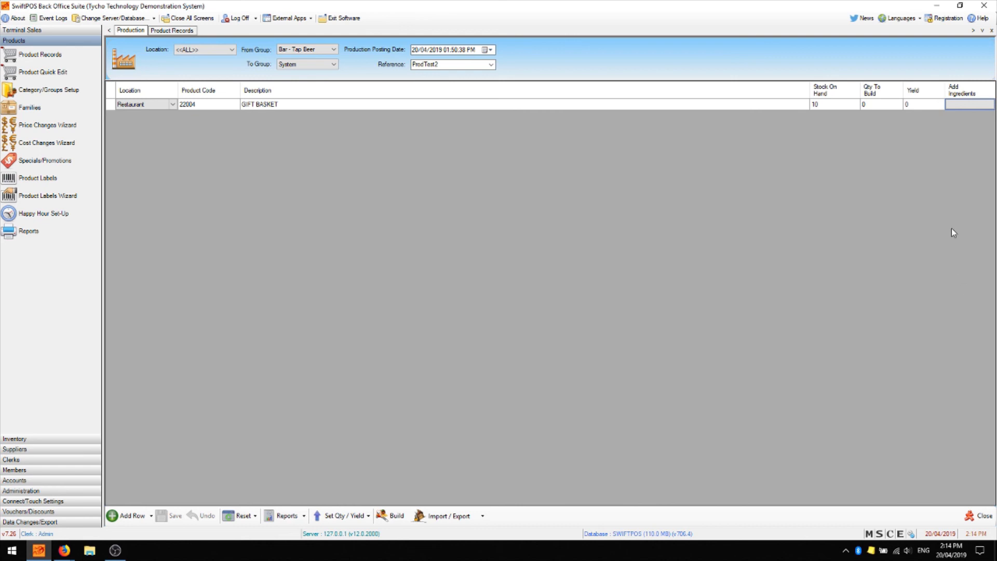
click(866, 104)
click(923, 103)
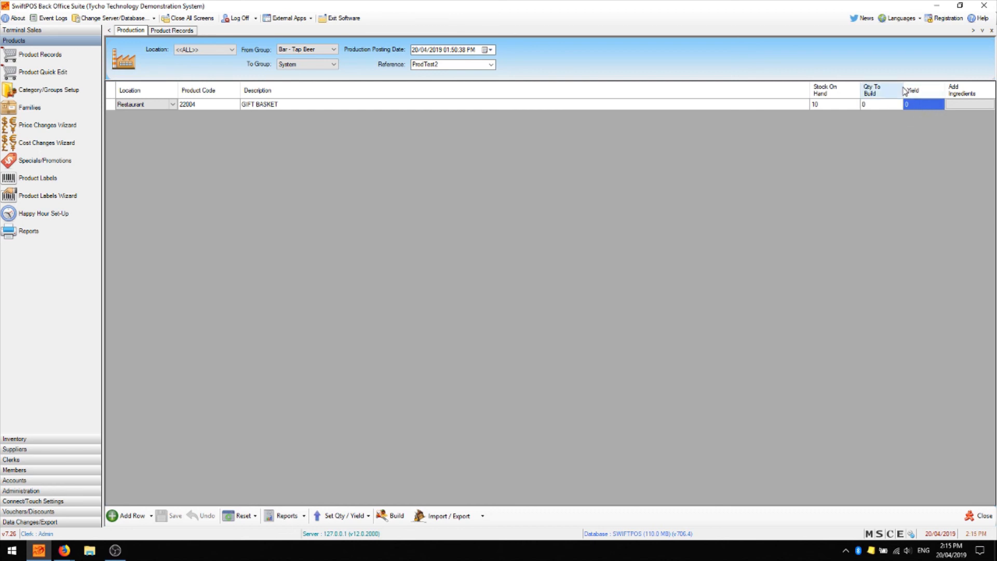